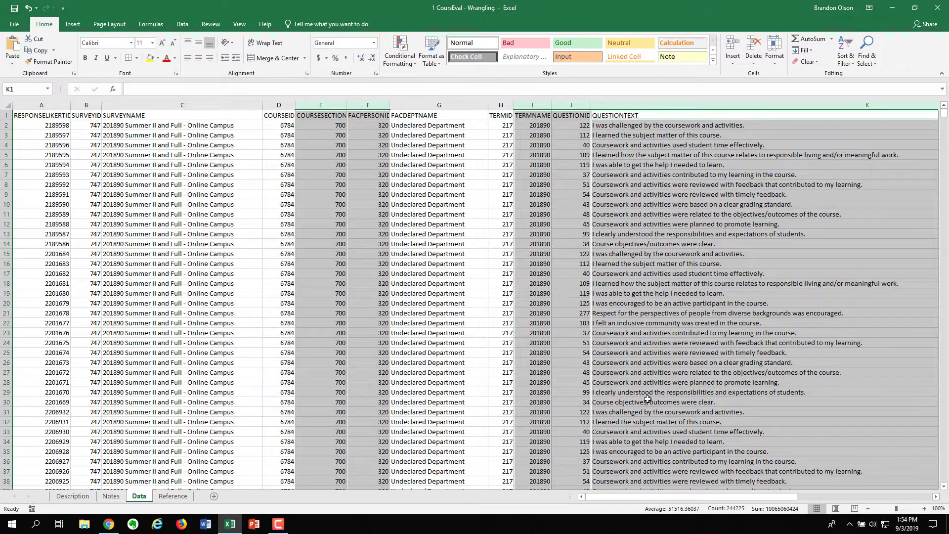
# Clear the multi-column selection on the Data sheet and hide the FACDEPTNAME column.
pyautogui.moveTo(647, 497); pyautogui.dragTo(610, 494)
pyautogui.click(43, 118)
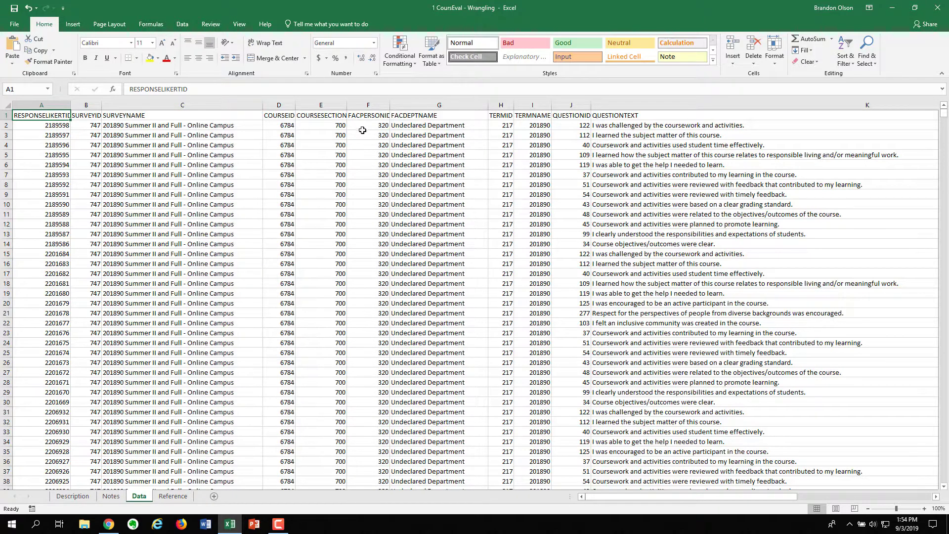
pyautogui.click(405, 103)
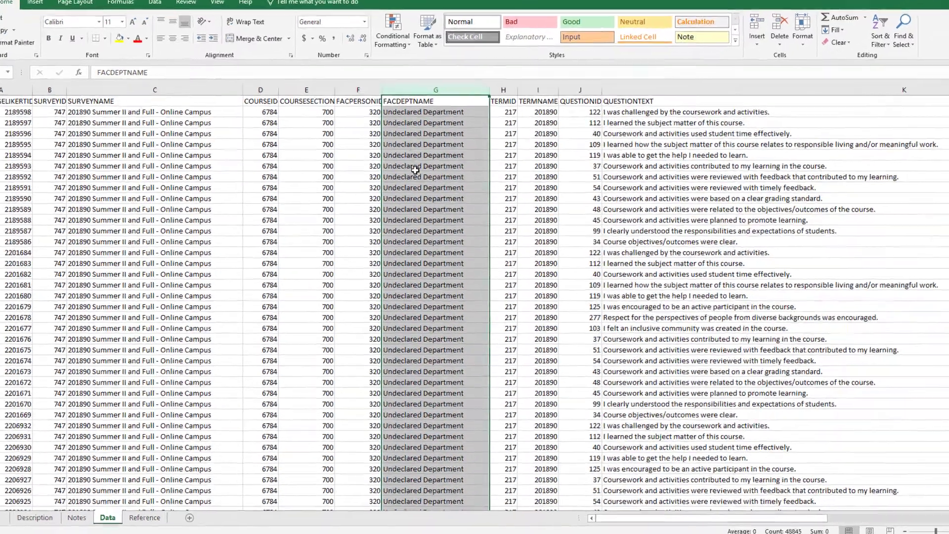
pyautogui.rightClick(421, 178)
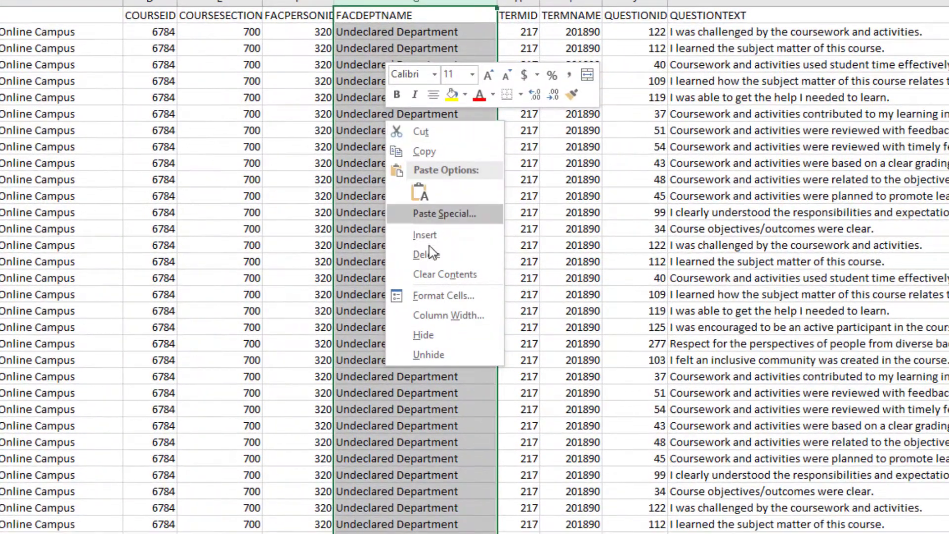
pyautogui.click(424, 335)
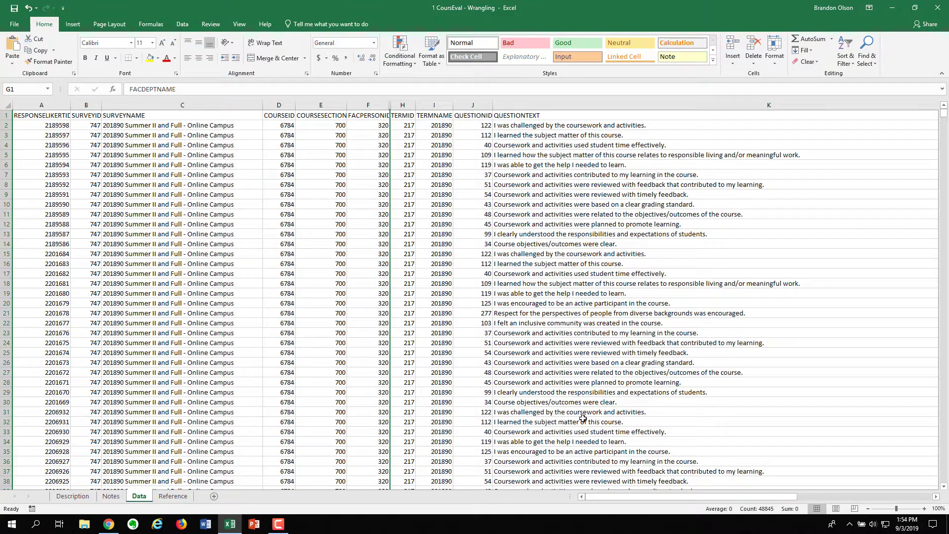
# Hide the DEPARTMENTID and DEPARTMENTABBREV columns on the Data sheet.
pyautogui.moveTo(650, 499); pyautogui.dragTo(787, 490)
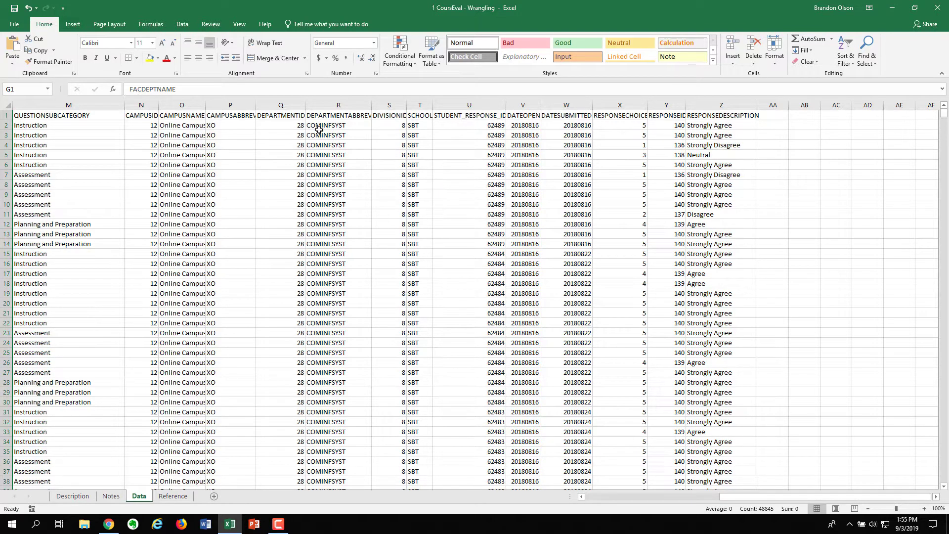
pyautogui.click(277, 105)
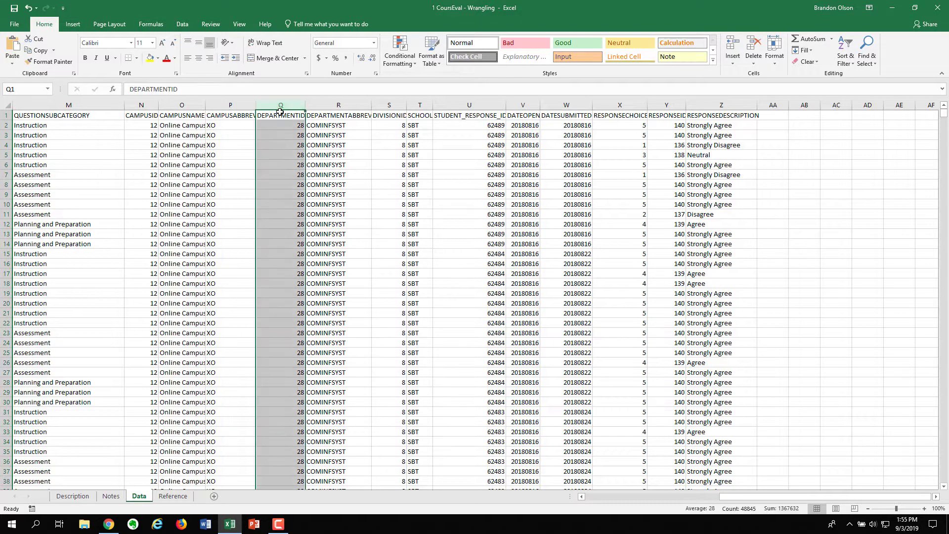
pyautogui.rightClick(278, 154)
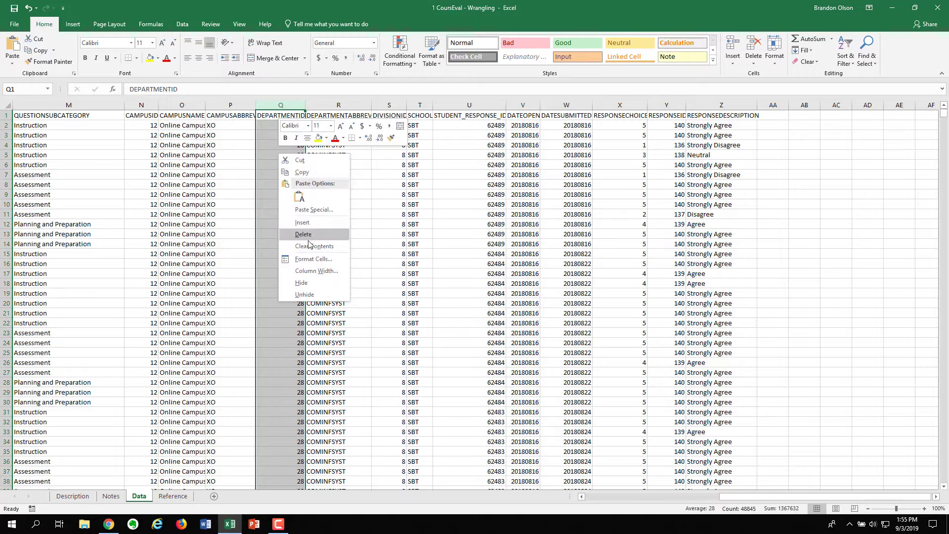
pyautogui.click(303, 282)
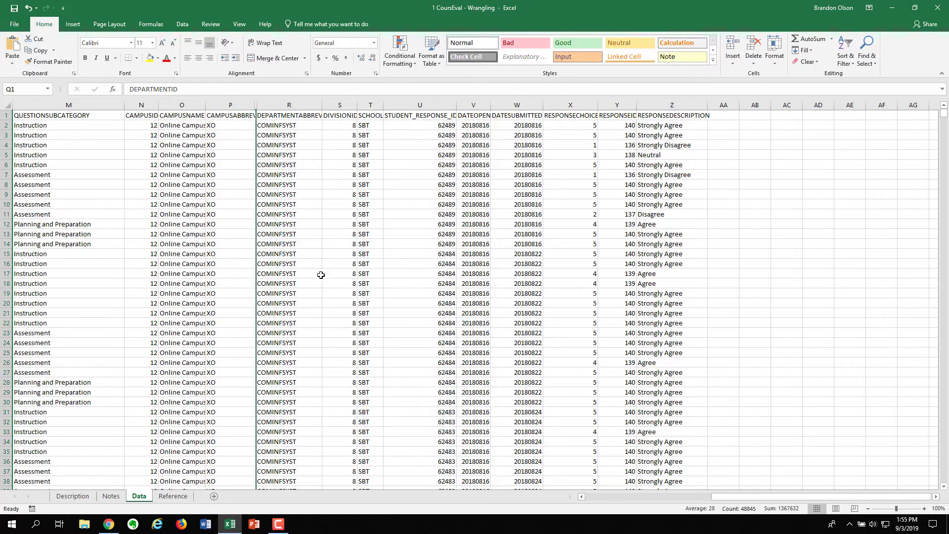
pyautogui.click(289, 106)
pyautogui.rightClick(277, 147)
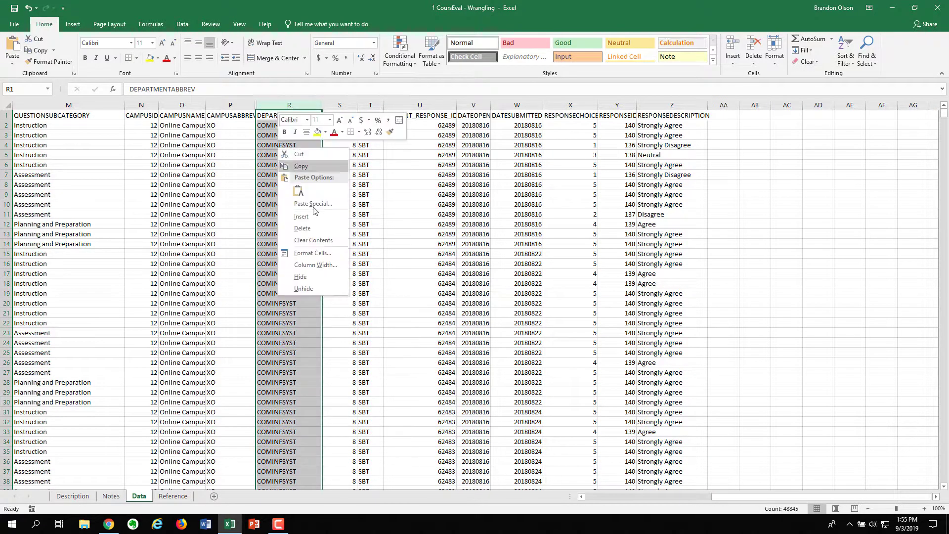
pyautogui.click(301, 276)
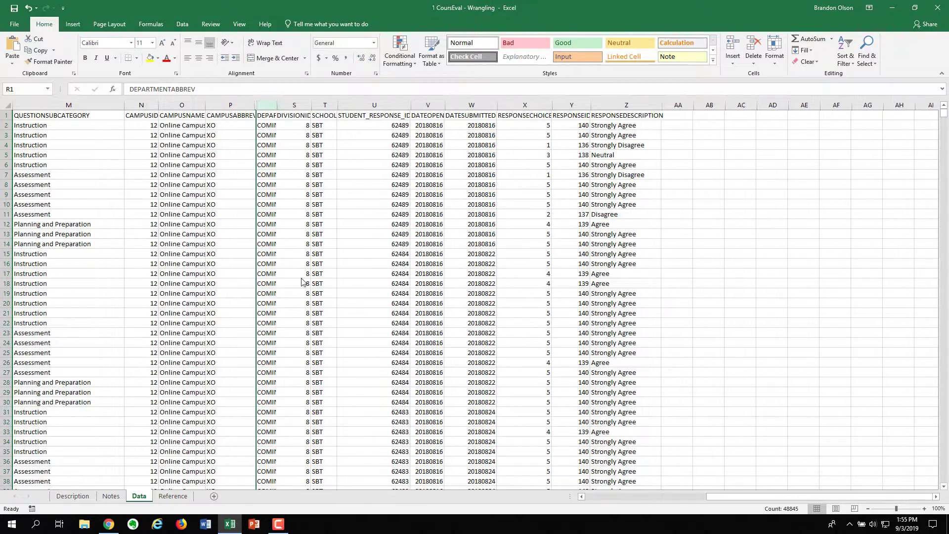
# Hide the DIVISIONID and SCHOOL columns on the Data sheet.
pyautogui.click(286, 106)
pyautogui.rightClick(277, 139)
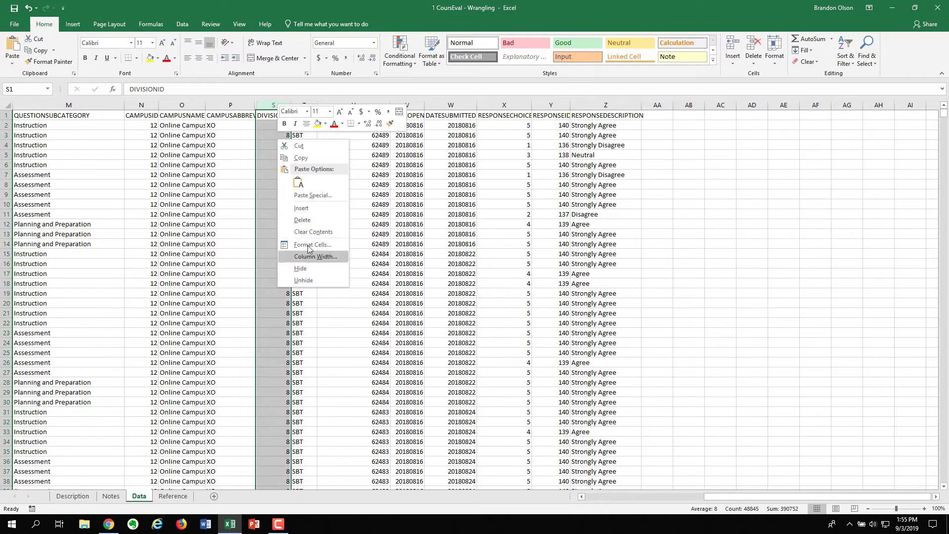
pyautogui.click(309, 268)
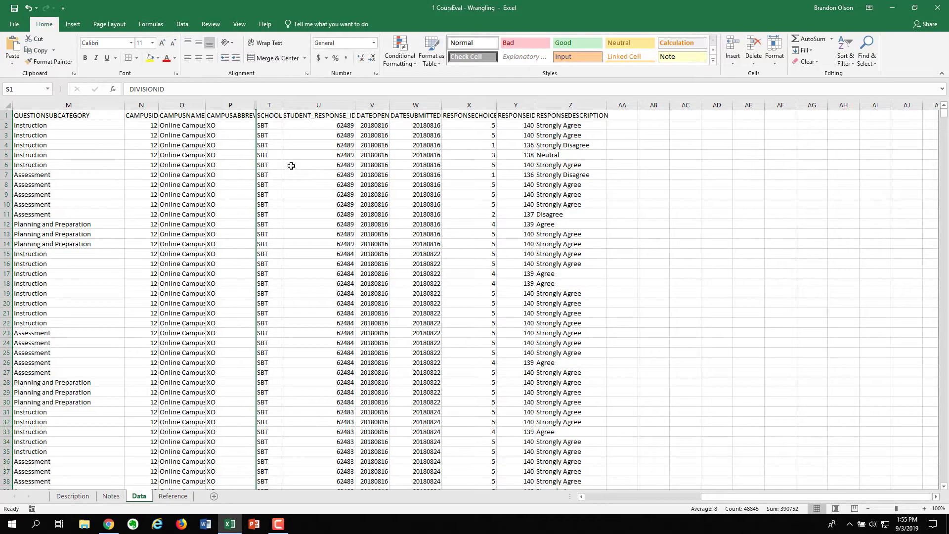
pyautogui.click(270, 105)
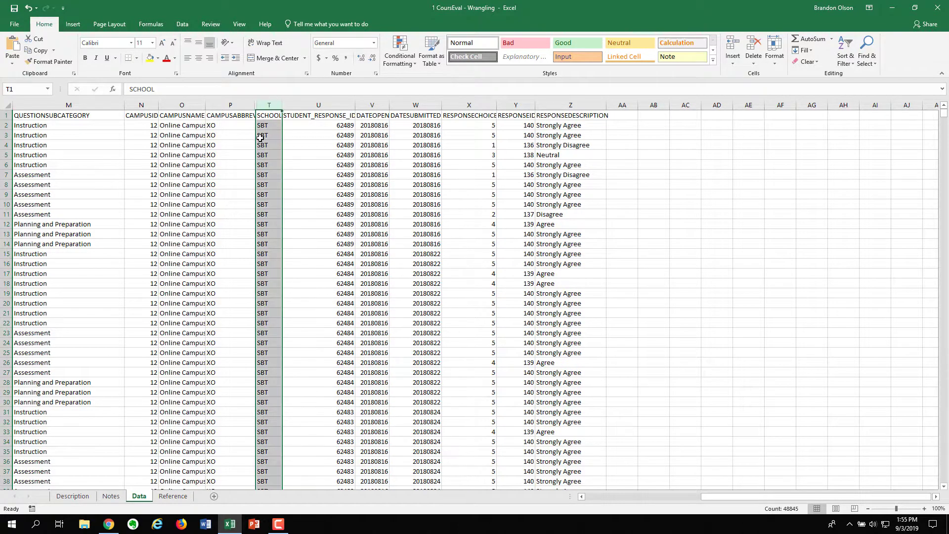
pyautogui.rightClick(269, 104)
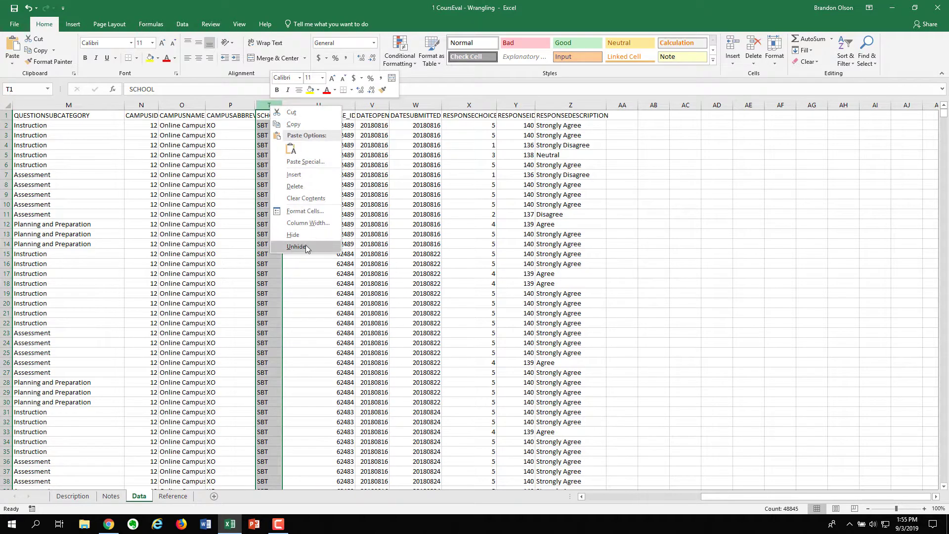
pyautogui.click(305, 244)
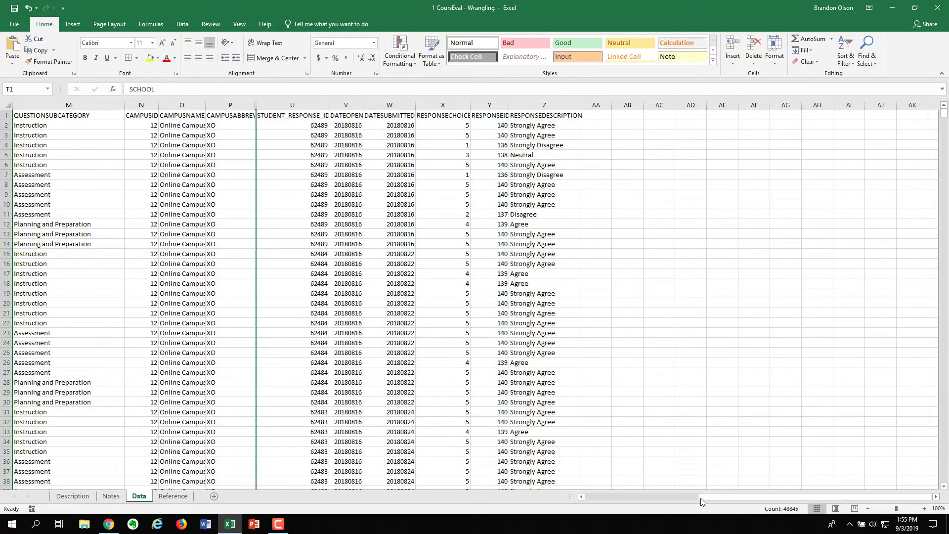
# Hide the TERMID column, keeping the neighbouring TERMNAME column in view.
pyautogui.moveTo(701, 498); pyautogui.dragTo(595, 502)
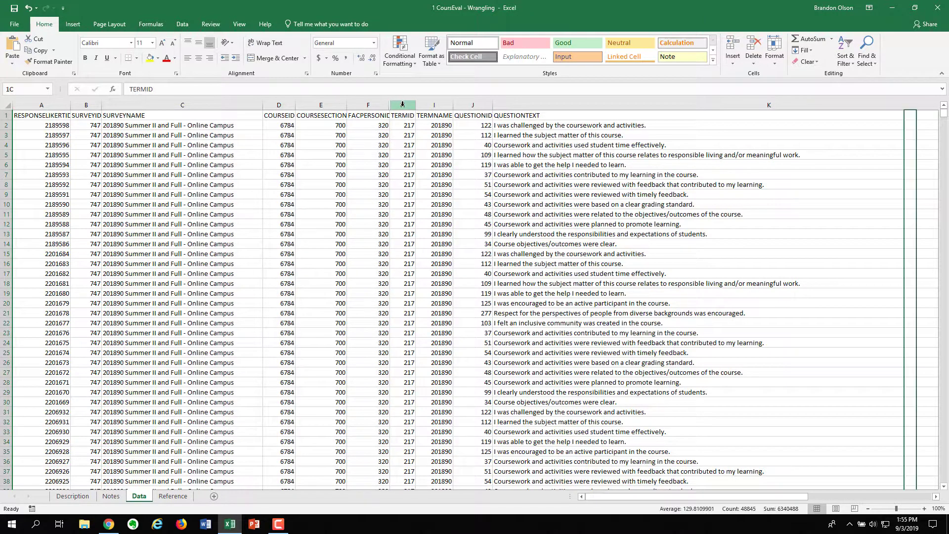
pyautogui.click(403, 104)
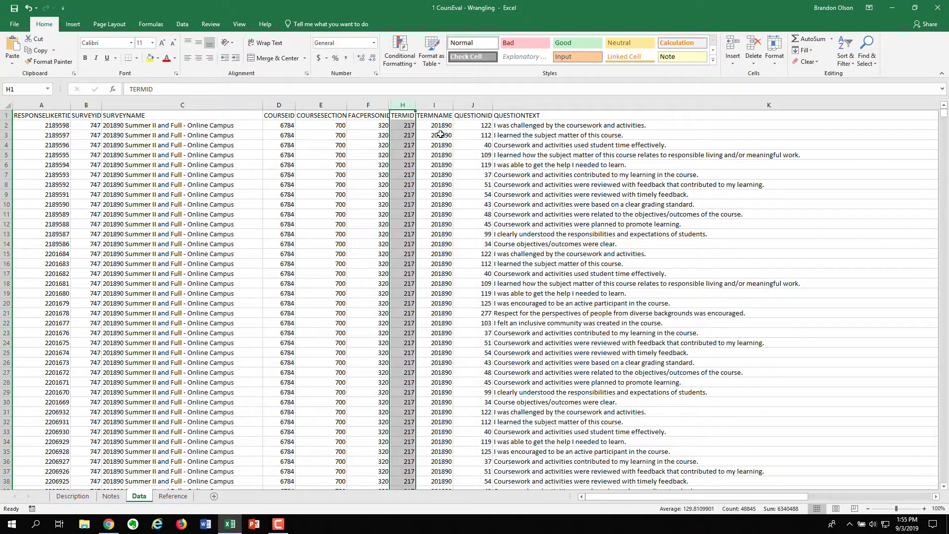
pyautogui.rightClick(406, 107)
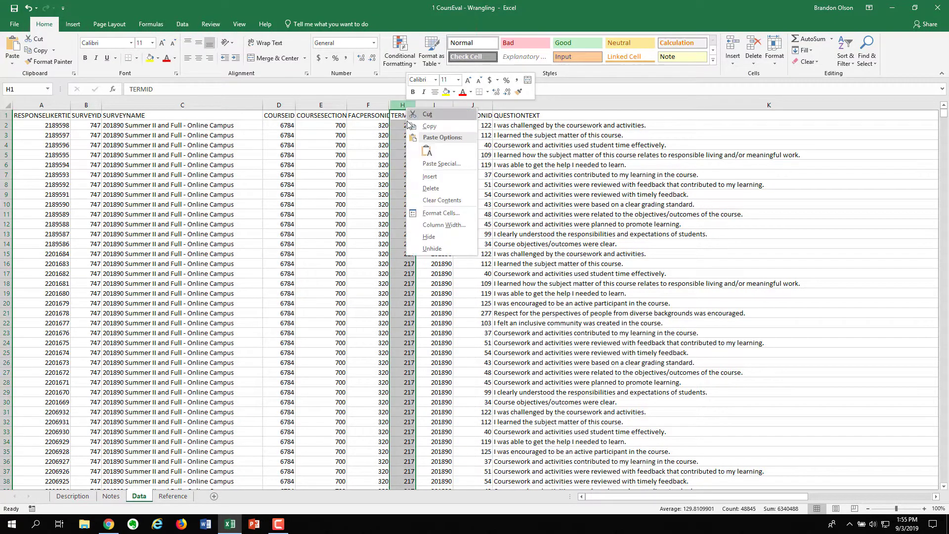
pyautogui.click(430, 241)
# Hide the CAMPUSID and CAMPUSNAME columns, leaving CAMPUSABBREV as the campus column.
pyautogui.moveTo(609, 498); pyautogui.dragTo(729, 502)
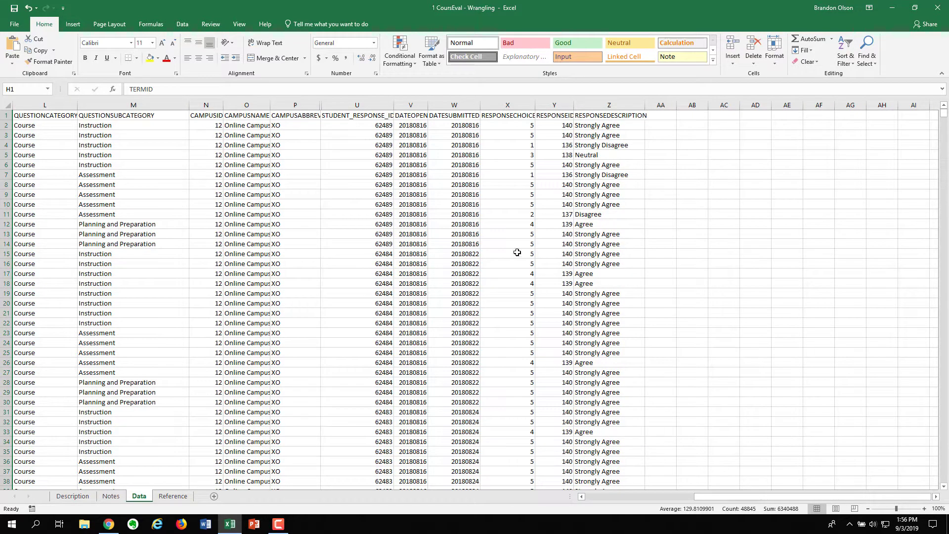
pyautogui.click(206, 105)
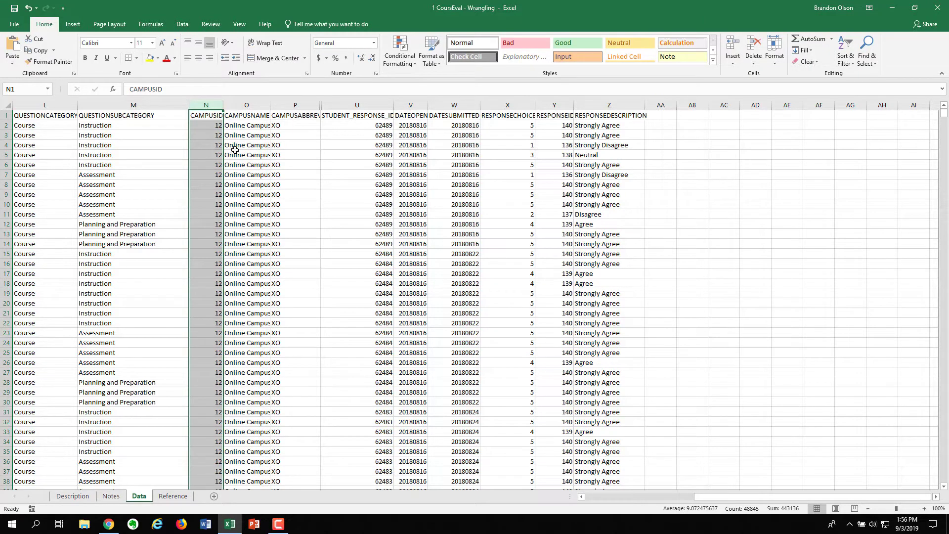
pyautogui.rightClick(208, 104)
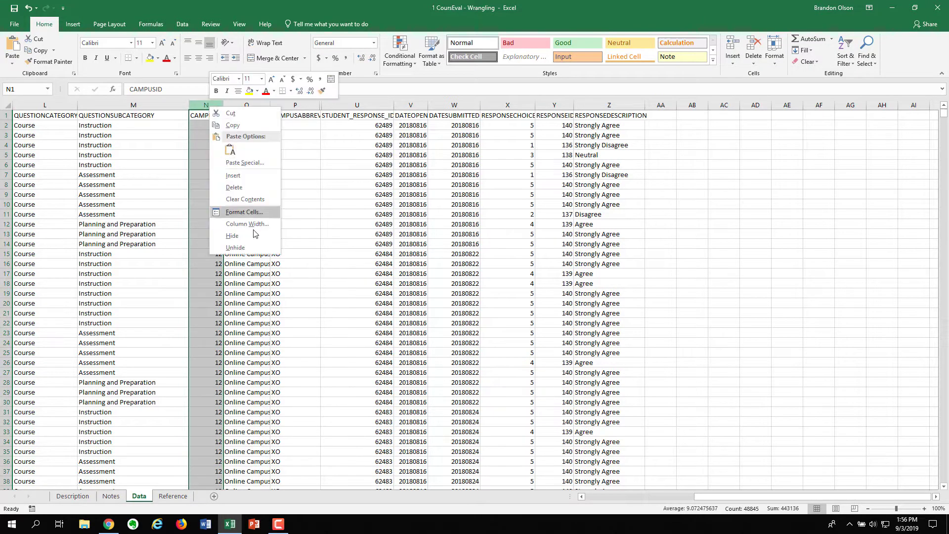
pyautogui.click(252, 234)
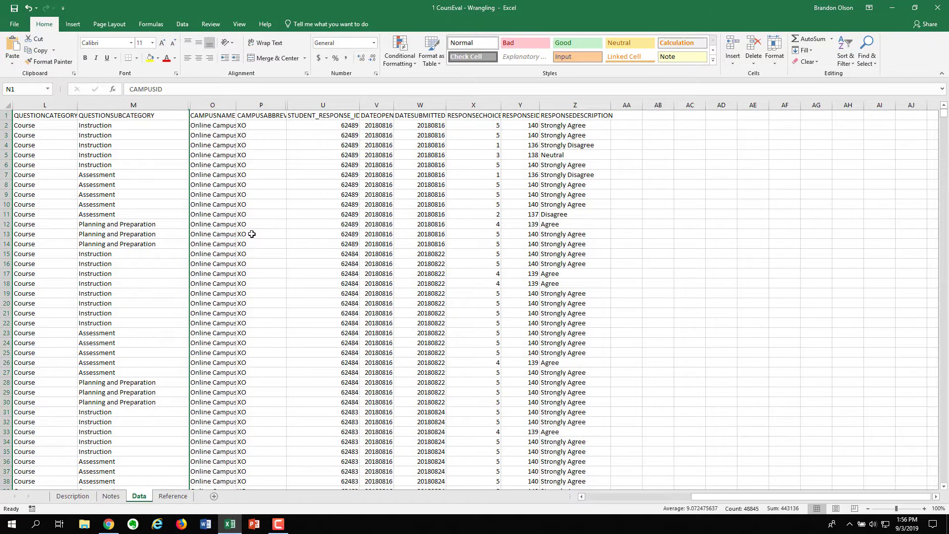
pyautogui.click(206, 104)
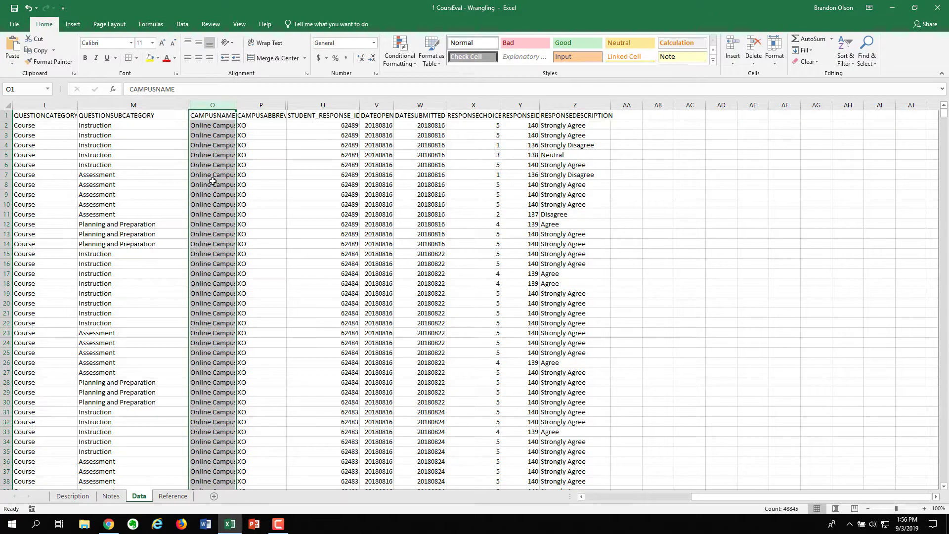
pyautogui.rightClick(210, 162)
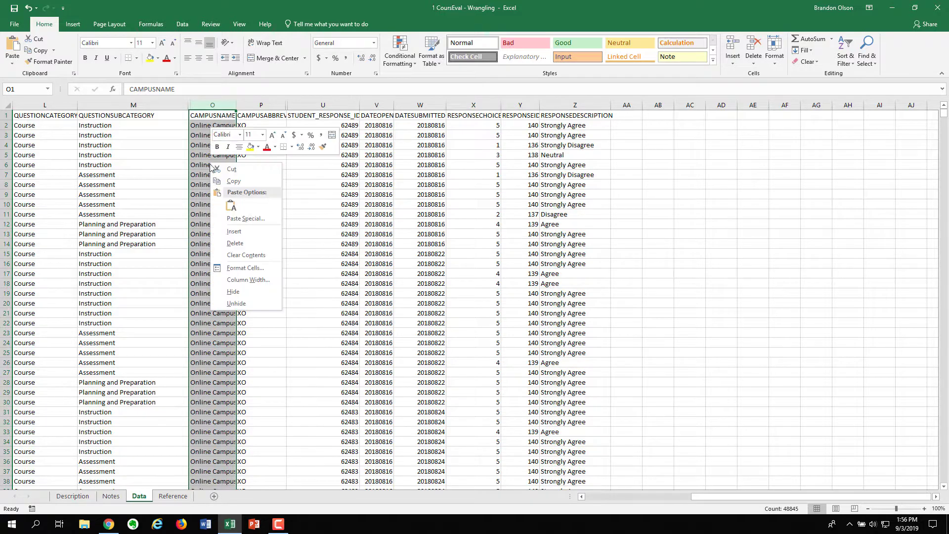
pyautogui.click(245, 292)
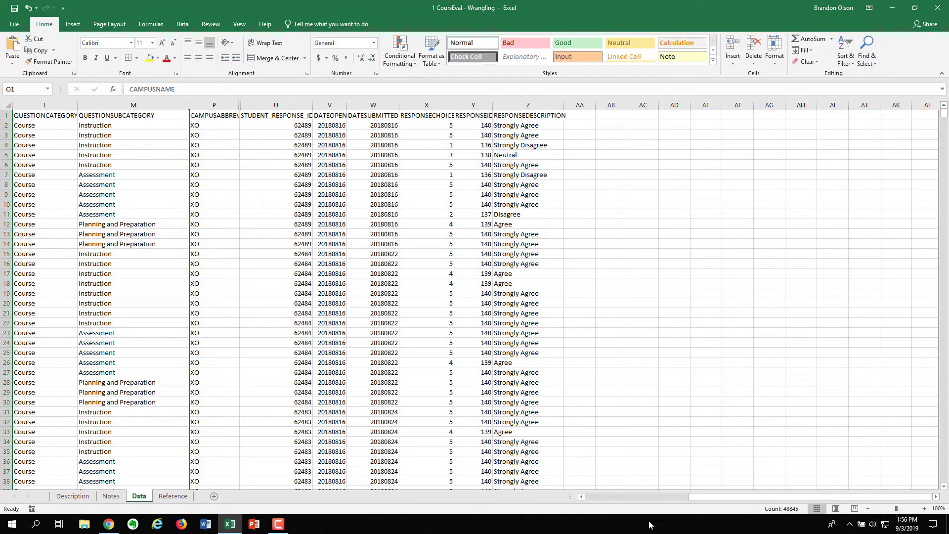
# Rename the FACPERSONID column header to FACULTYID and the QUESTIONSUBCATEGORY header to QUESTIONTYPE.
pyautogui.moveTo(727, 499); pyautogui.dragTo(603, 498)
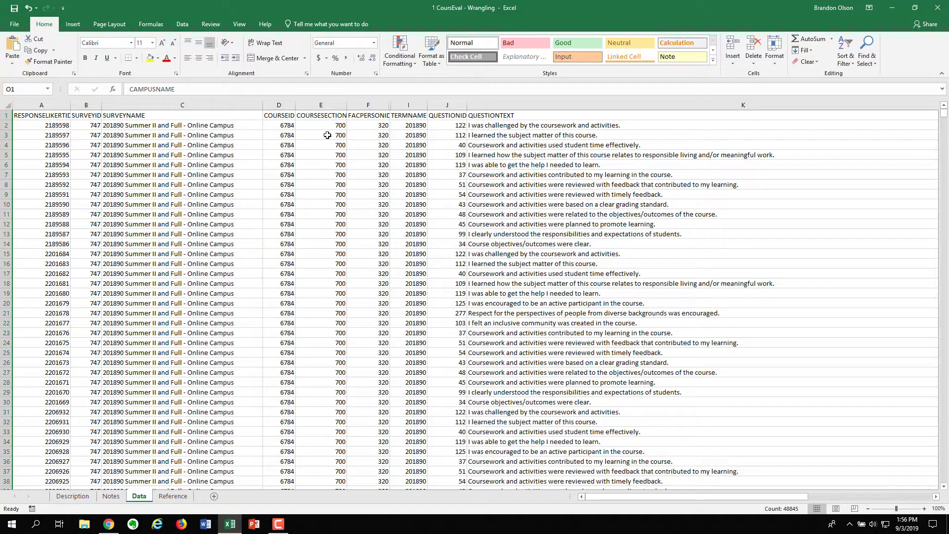
pyautogui.click(370, 115)
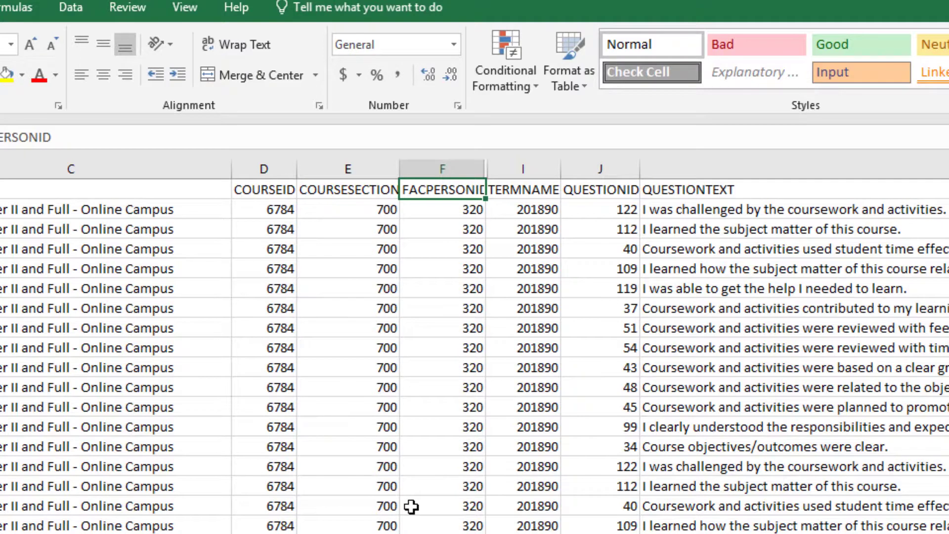
pyautogui.write('Faculty')
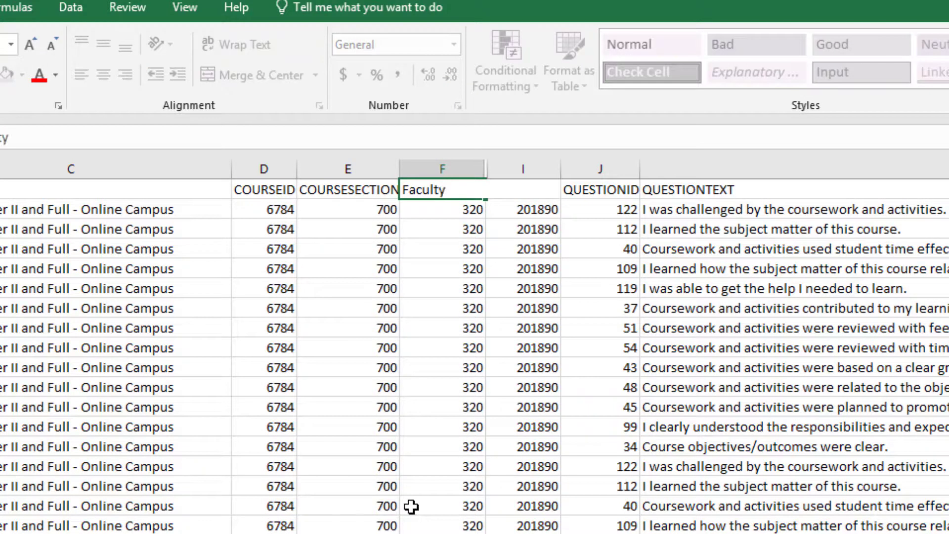
pyautogui.press('BackSpace')
pyautogui.press('BackSpace')
pyautogui.press('BackSpace')
pyautogui.press('BackSpace')
pyautogui.press('BackSpace')
pyautogui.press('BackSpace')
pyautogui.press('BackSpace')
pyautogui.write('FACULTYi')
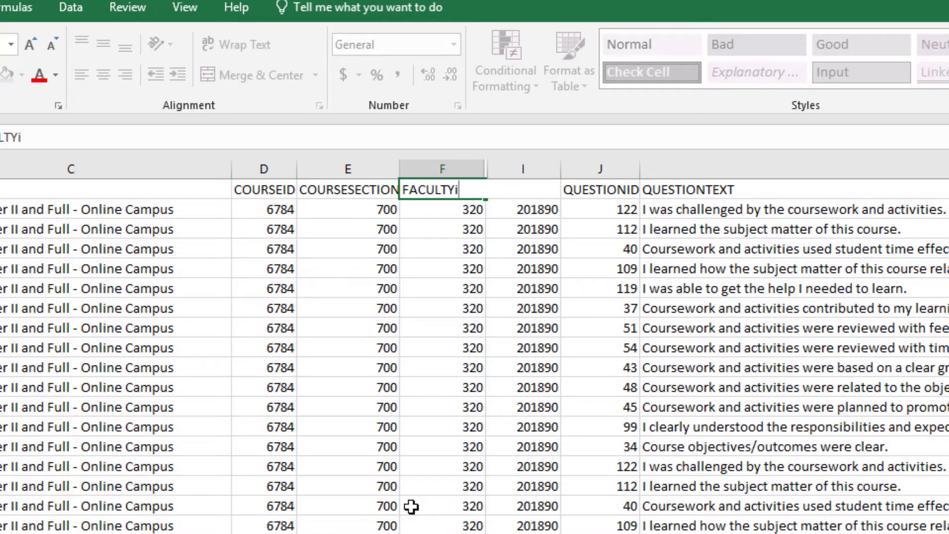
pyautogui.press('BackSpace')
pyautogui.write('ID')
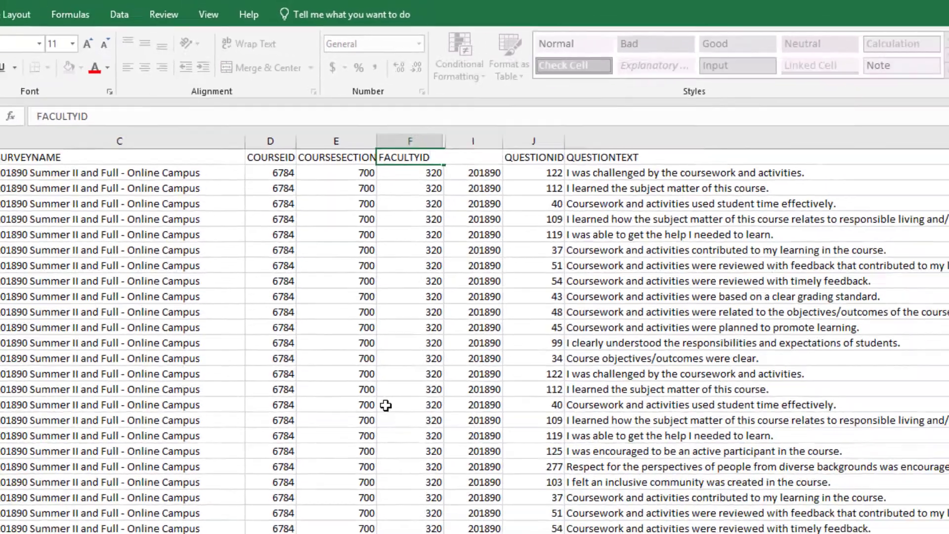
pyautogui.press('Return')
pyautogui.press('Return')
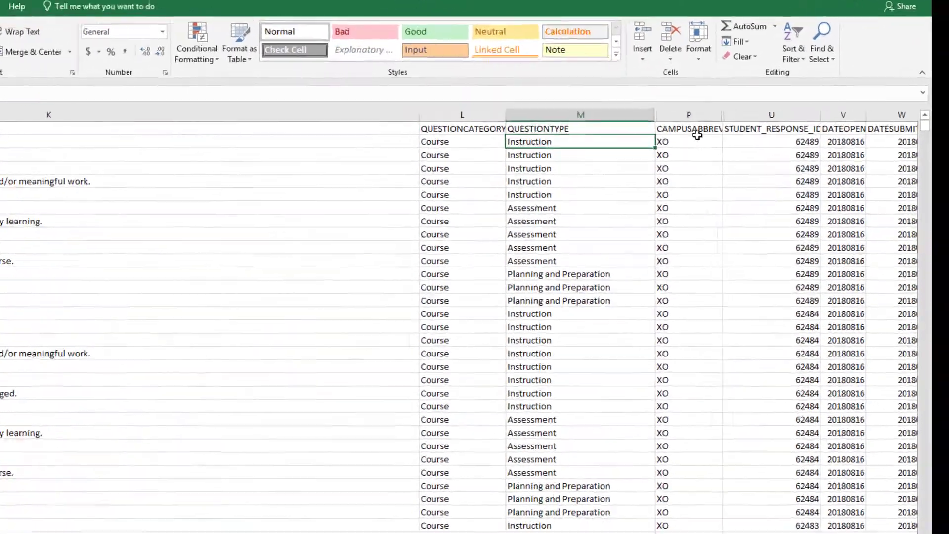
# Rename the CAMPUSABBREV column header in cell P1 to CAMPUSCODE.
pyautogui.click(697, 130)
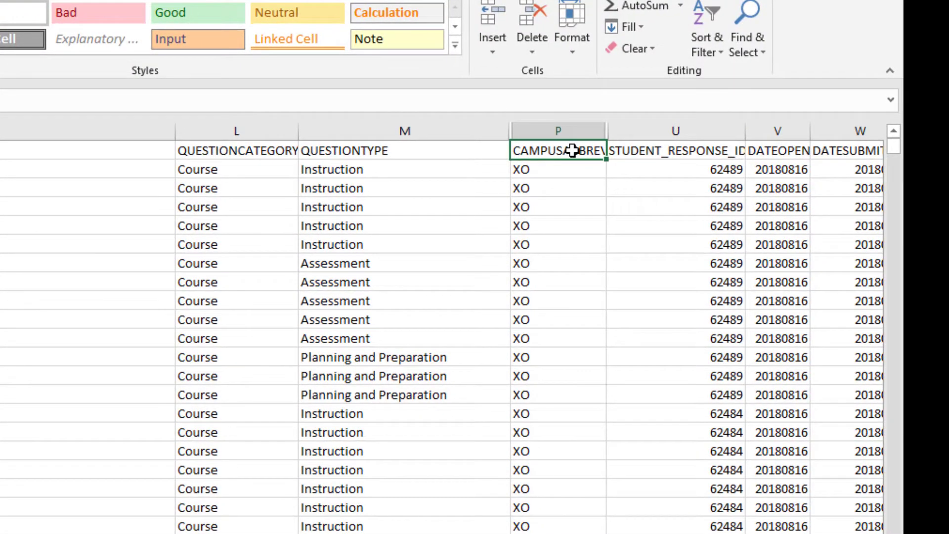
pyautogui.write('CAMPUS')
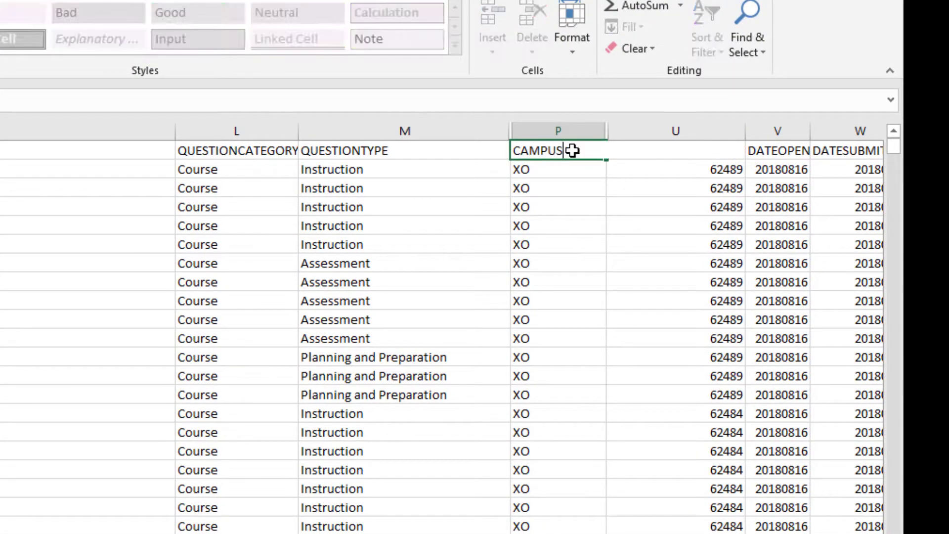
pyautogui.write('CODE')
pyautogui.press('Return')
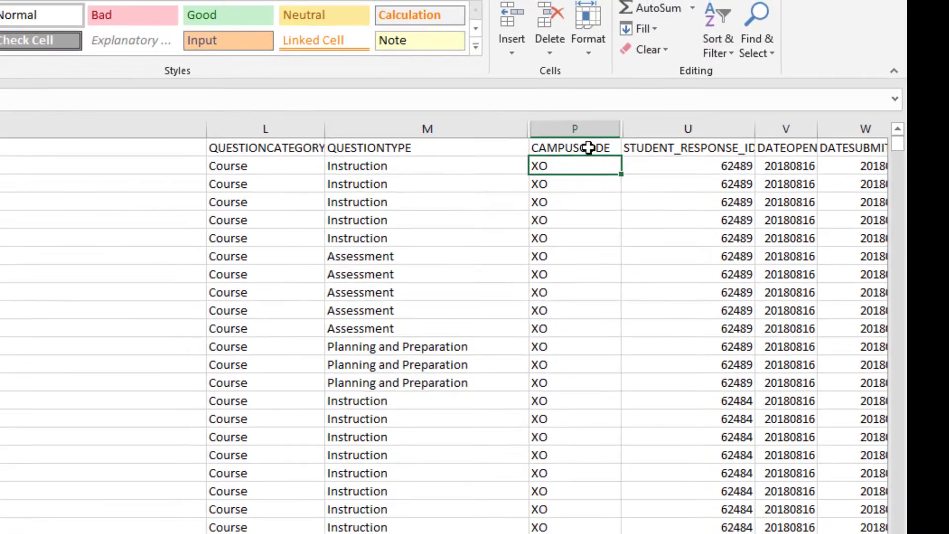
pyautogui.click(588, 148)
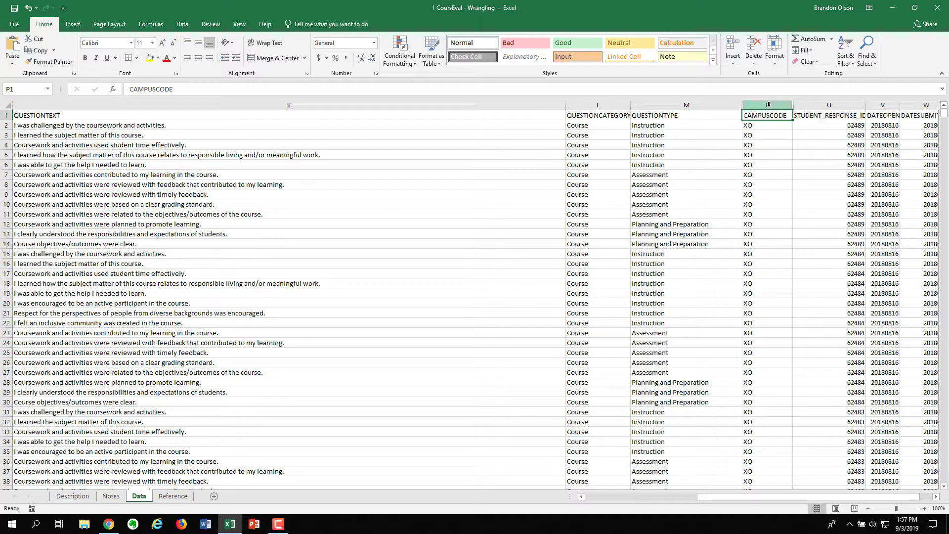
# Insert a new column P directly before the CAMPUSCODE column and enter CAMPUS as its header.
pyautogui.click(769, 104)
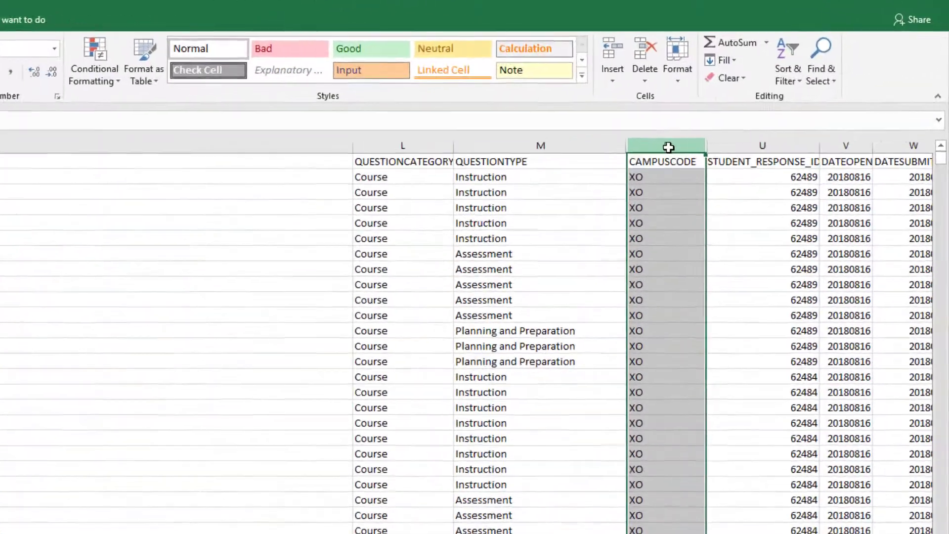
pyautogui.rightClick(668, 147)
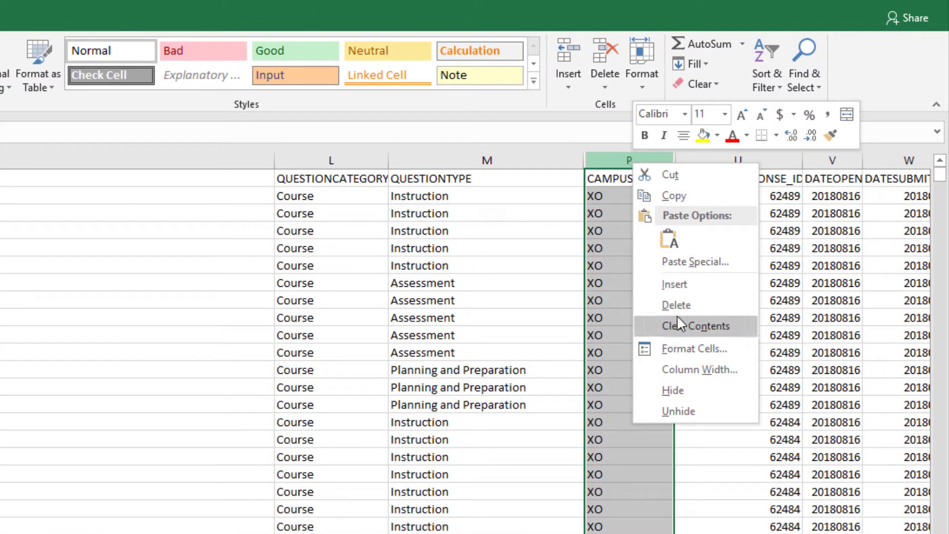
pyautogui.click(675, 284)
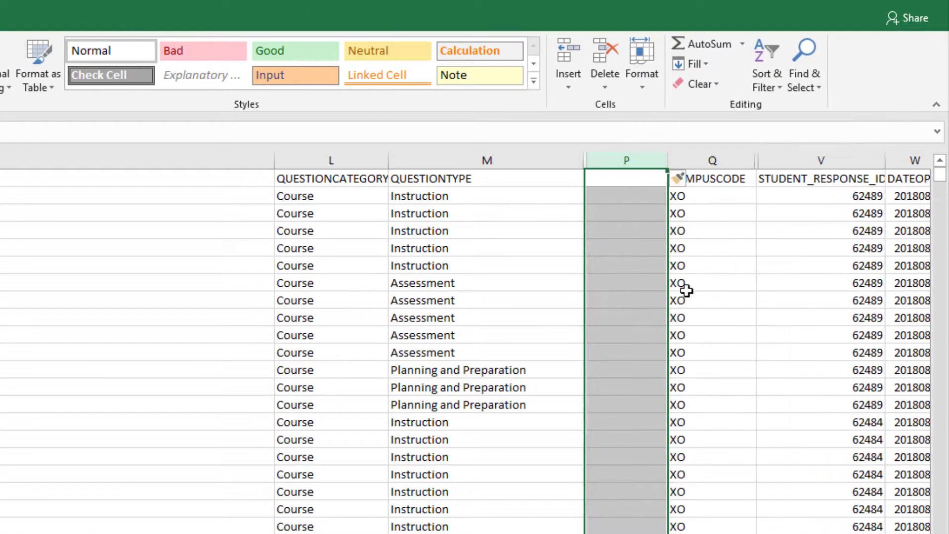
pyautogui.click(624, 180)
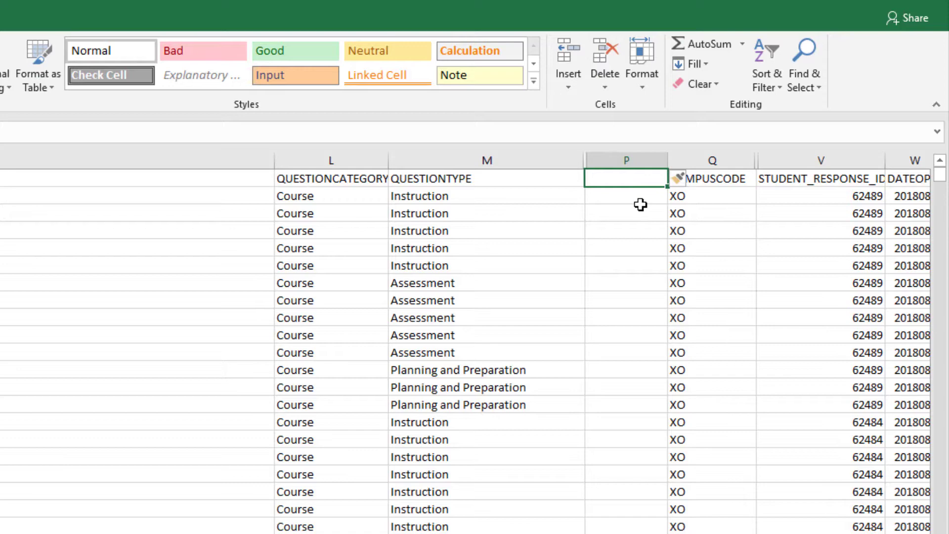
pyautogui.write('c')
pyautogui.press('BackSpace')
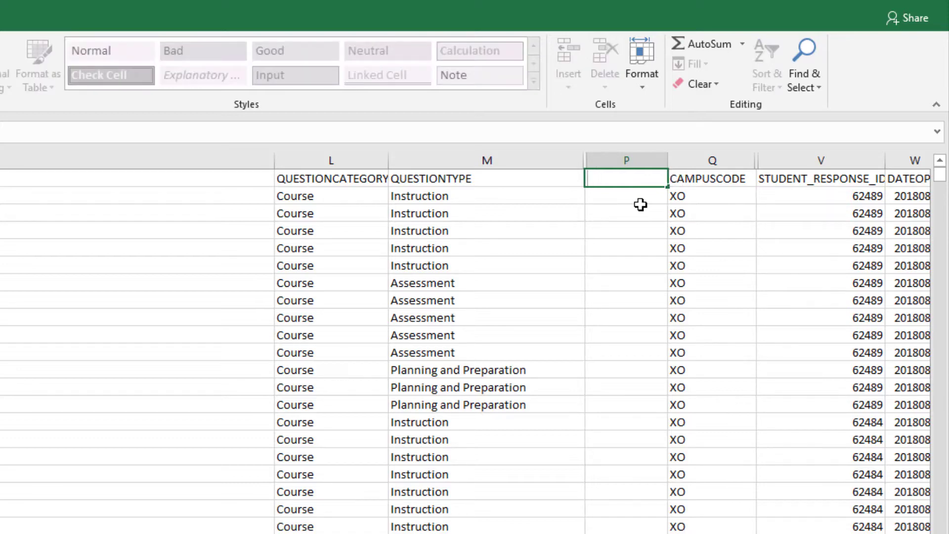
pyautogui.write('CAMPUS')
pyautogui.press('Return')
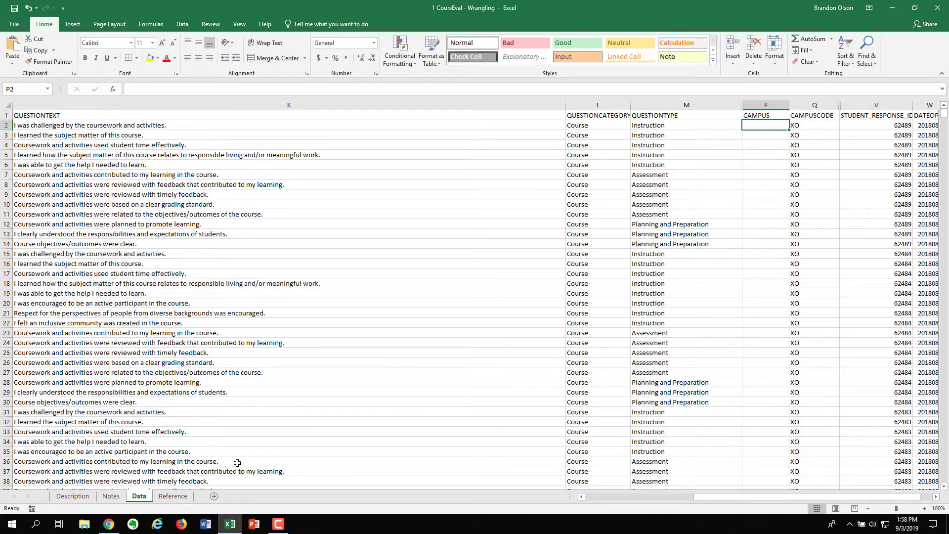
# Examine the Campus Codes table on the Reference sheet to see which campus name belongs to each code.
pyautogui.click(169, 500)
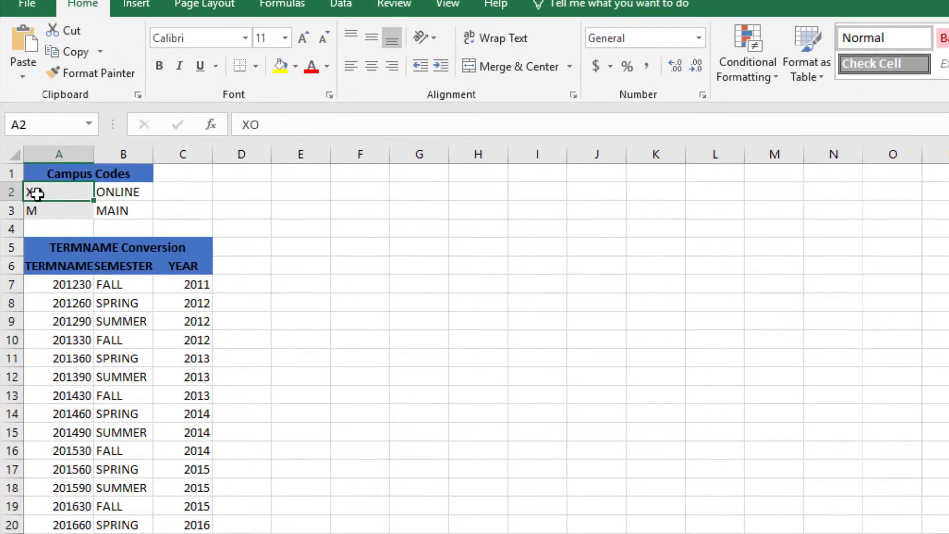
pyautogui.click(59, 173)
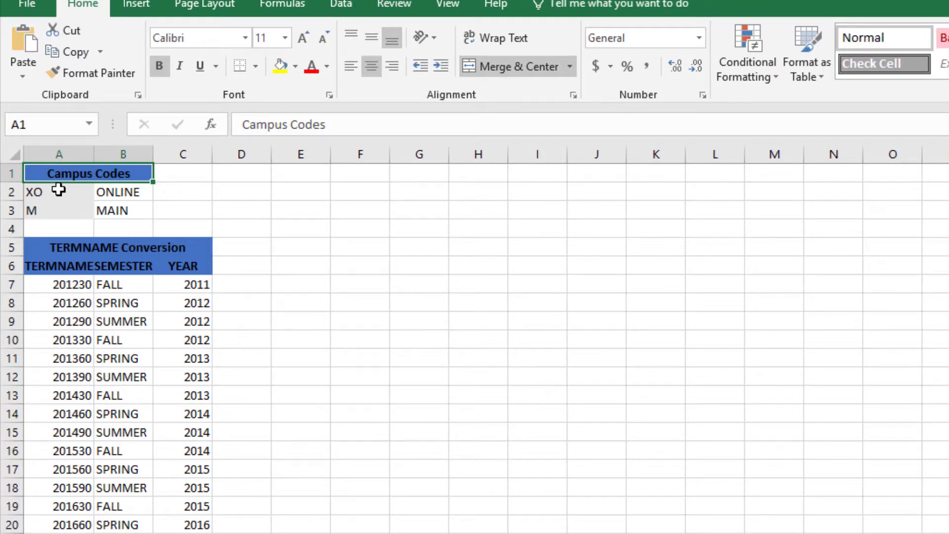
pyautogui.click(35, 194)
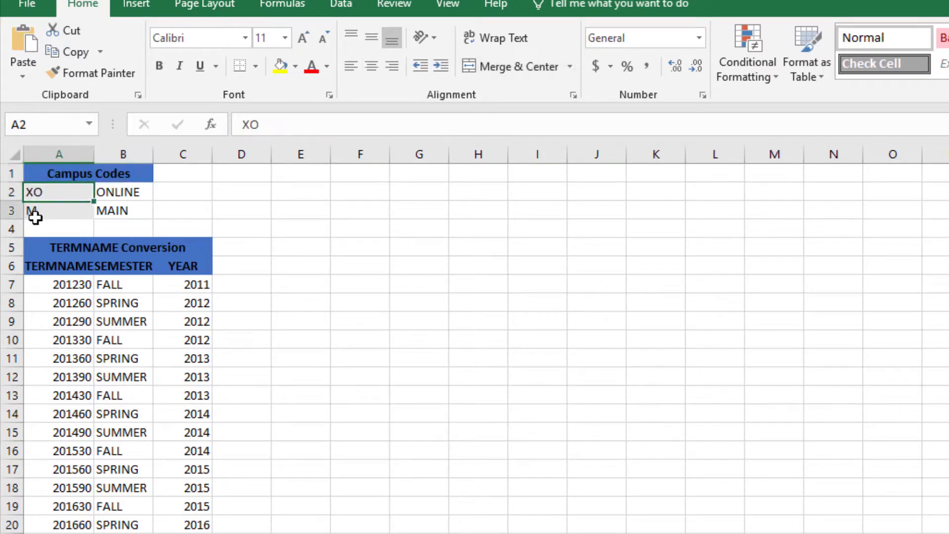
pyautogui.click(35, 209)
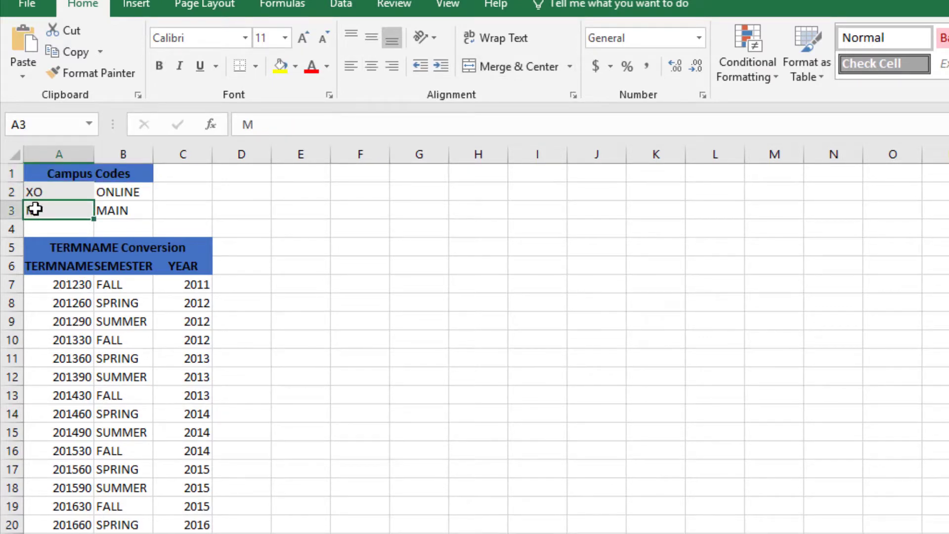
pyautogui.click(123, 193)
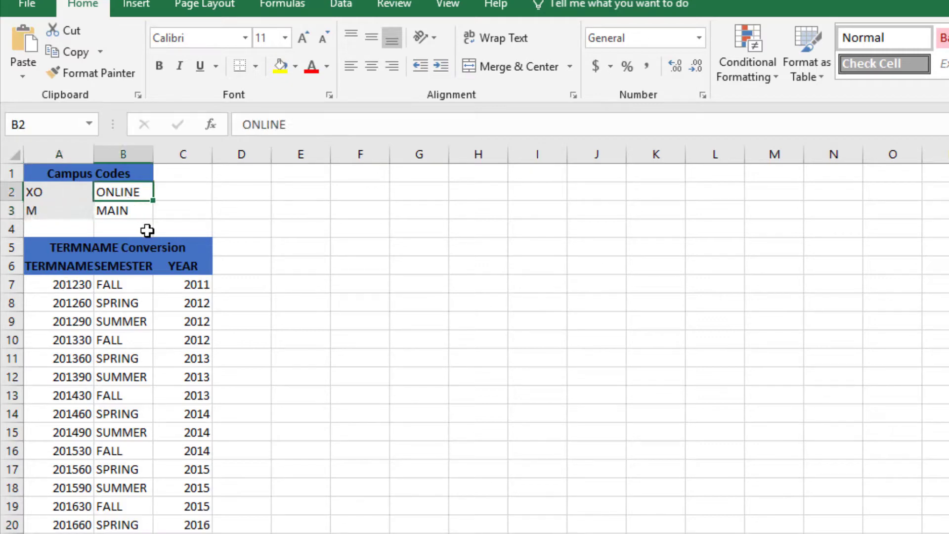
pyautogui.click(124, 213)
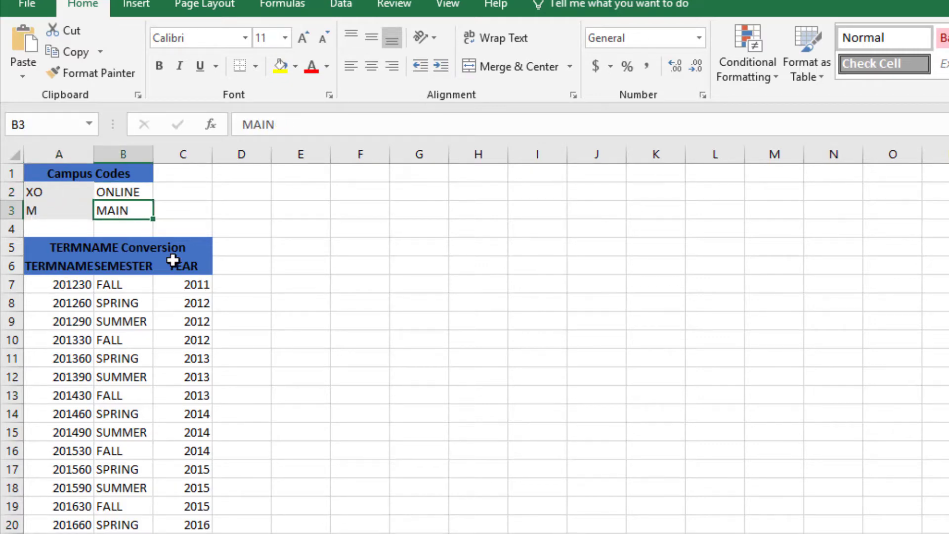
pyautogui.click(34, 193)
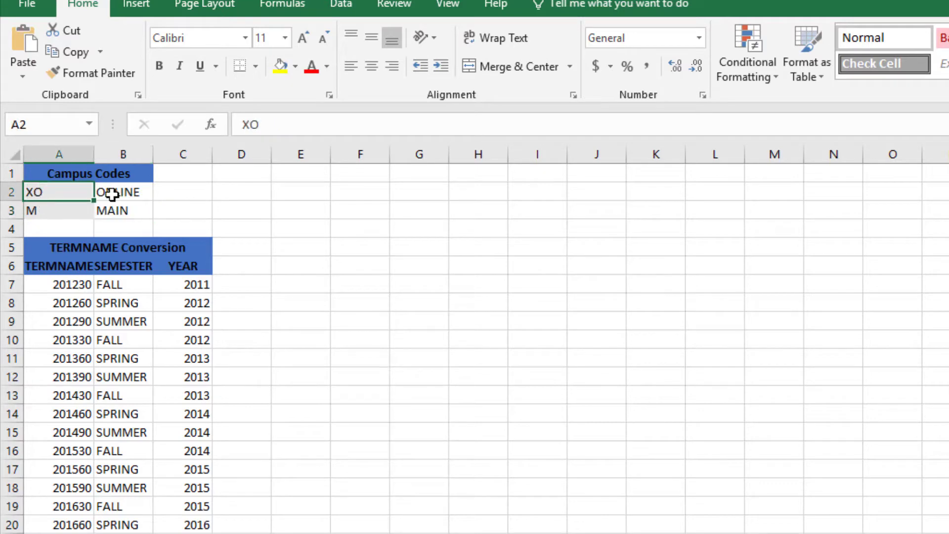
pyautogui.click(130, 193)
pyautogui.click(51, 215)
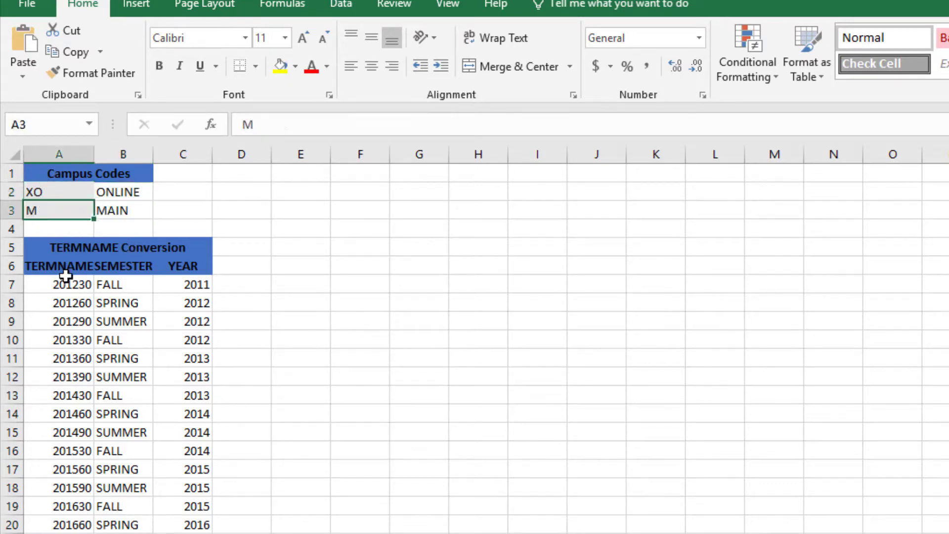
pyautogui.click(129, 211)
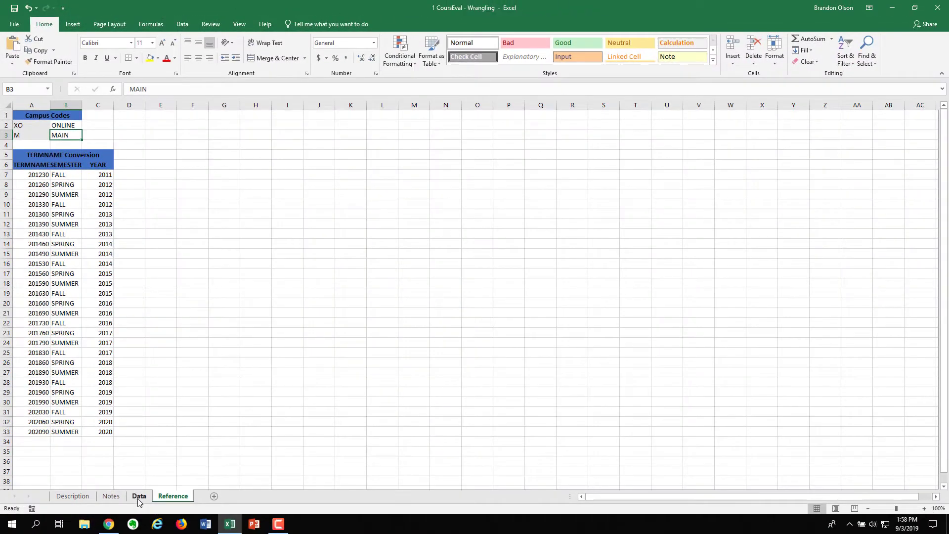
# Begin a VLOOKUP formula in cell P2 of the Data sheet with the campus code in Q2 as lookup value.
pyautogui.click(139, 496)
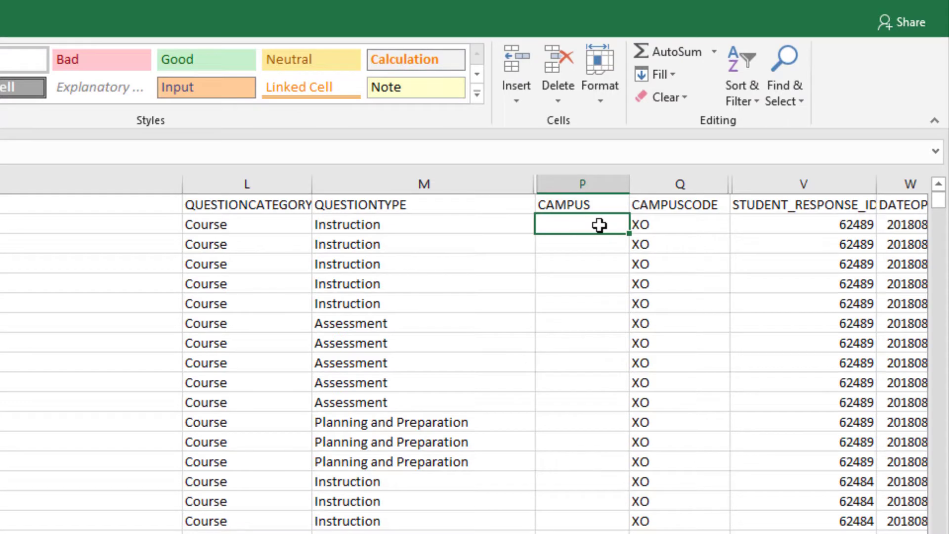
pyautogui.click(671, 224)
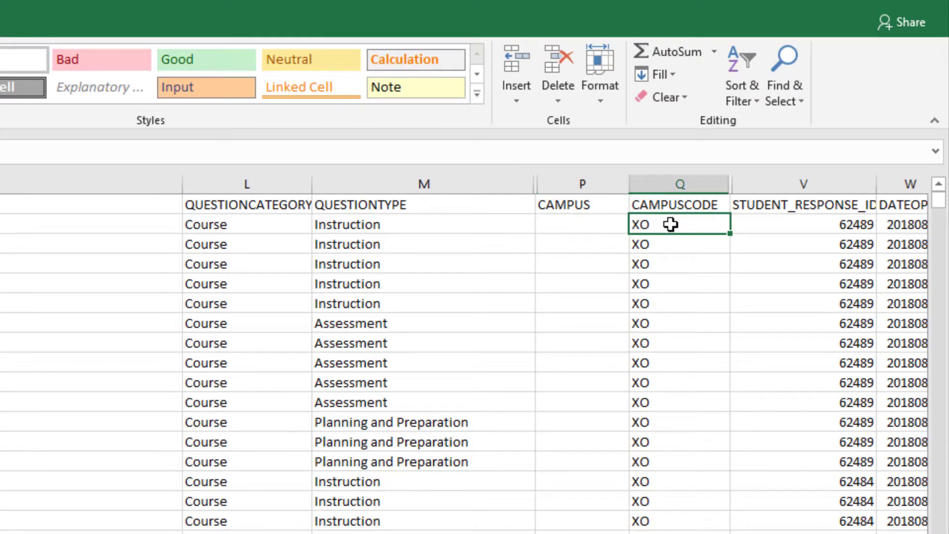
pyautogui.click(584, 223)
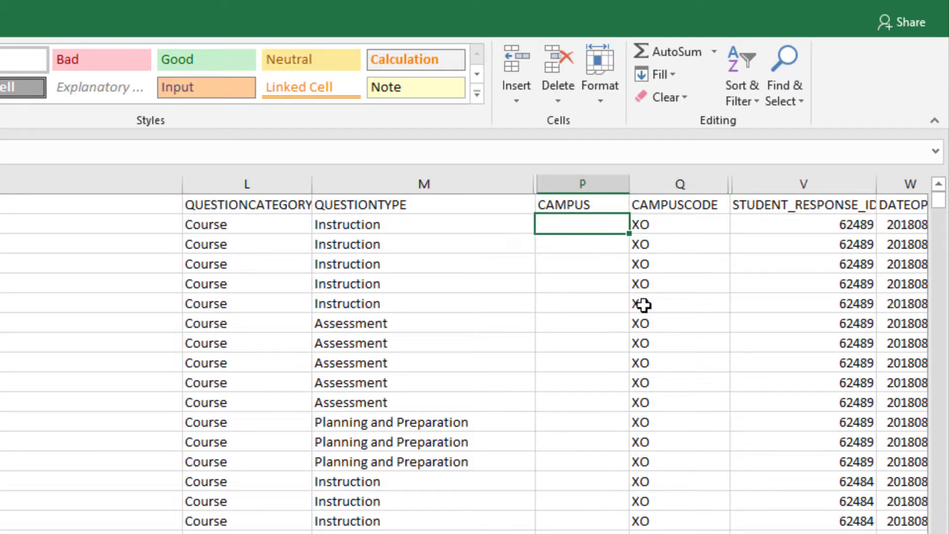
pyautogui.write('=')
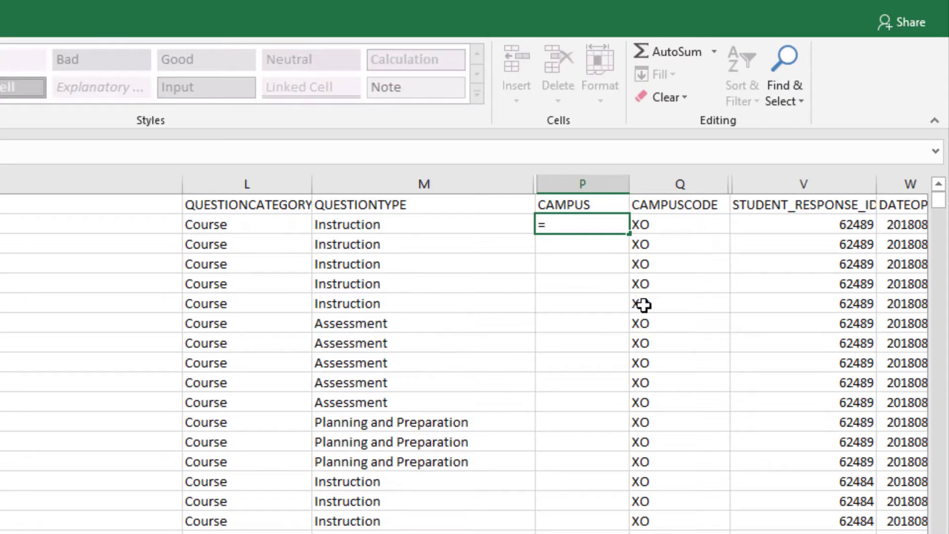
pyautogui.write('vlook')
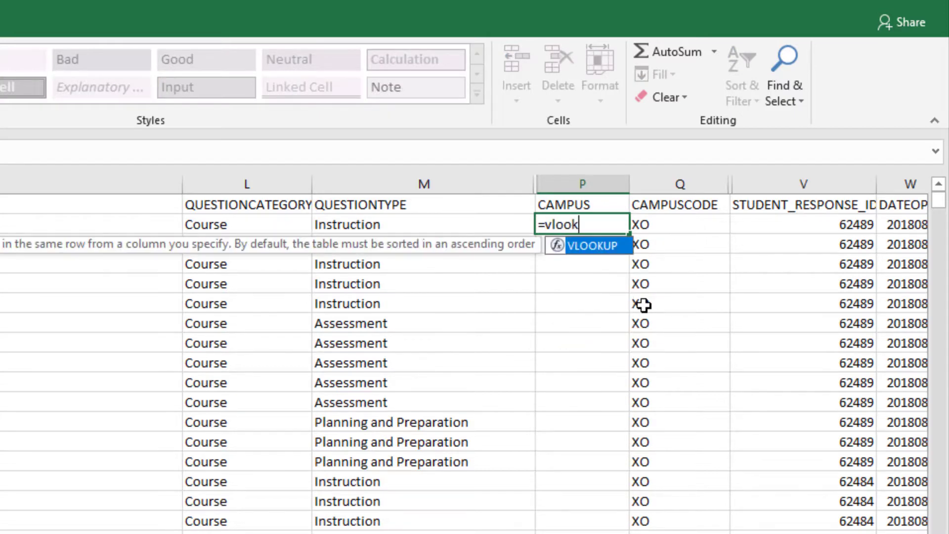
pyautogui.write('up(')
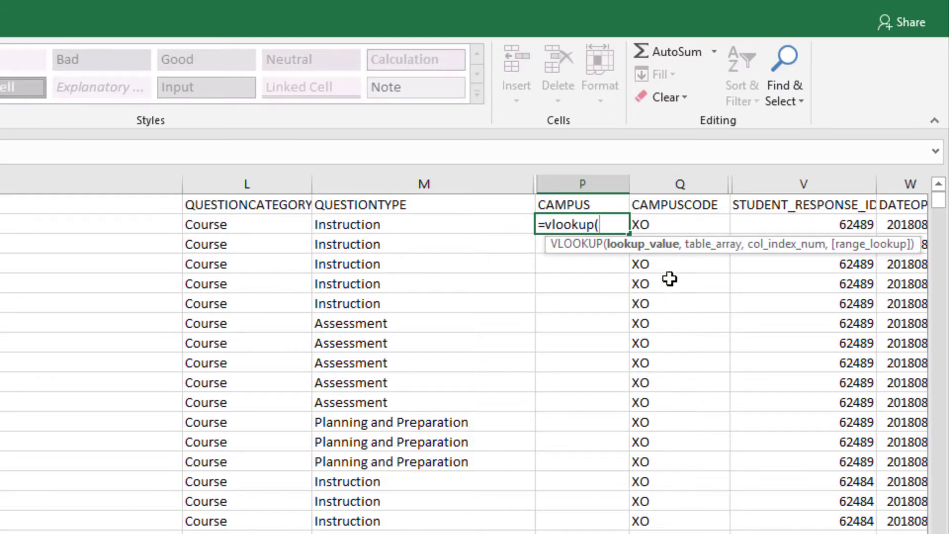
pyautogui.click(662, 223)
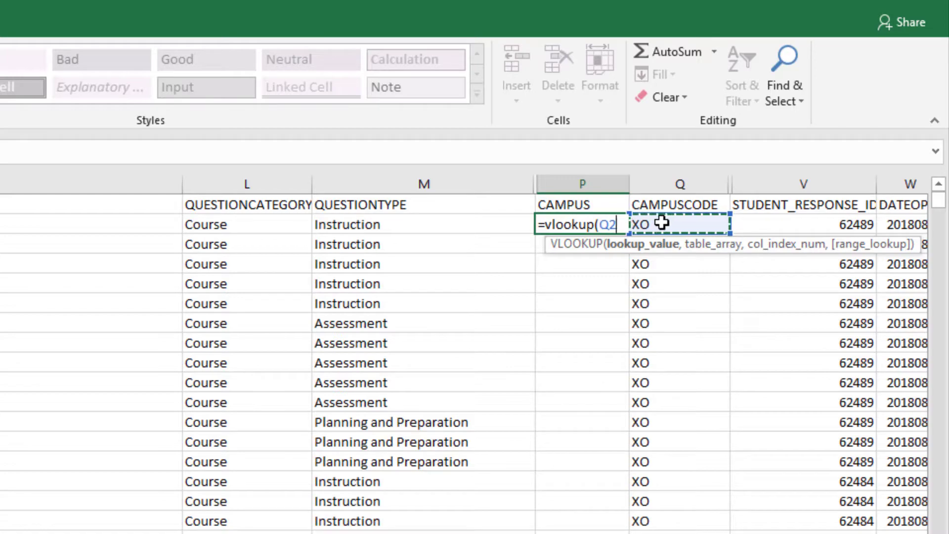
pyautogui.write(',')
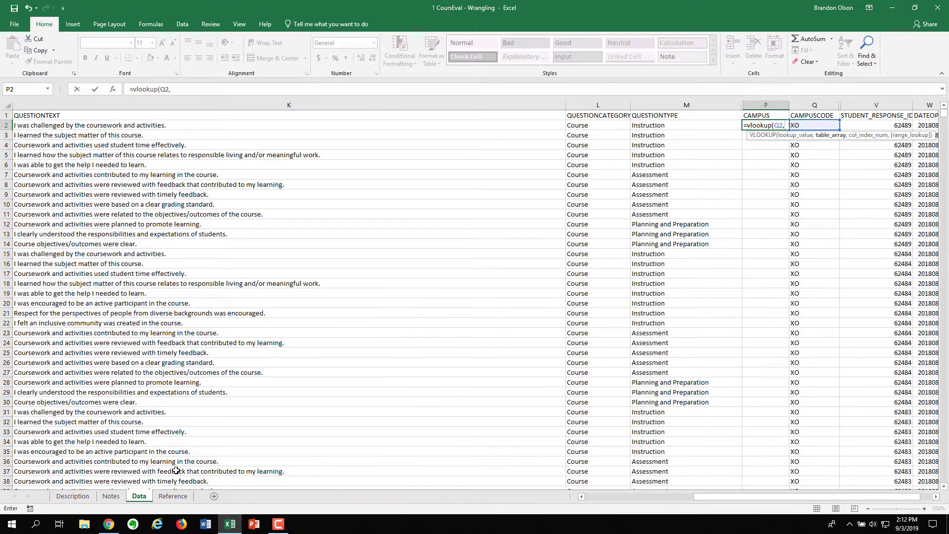
# Complete the VLOOKUP formula with table range Reference!A2:B3, column index 2 and FALSE for an exact match.
pyautogui.click(173, 496)
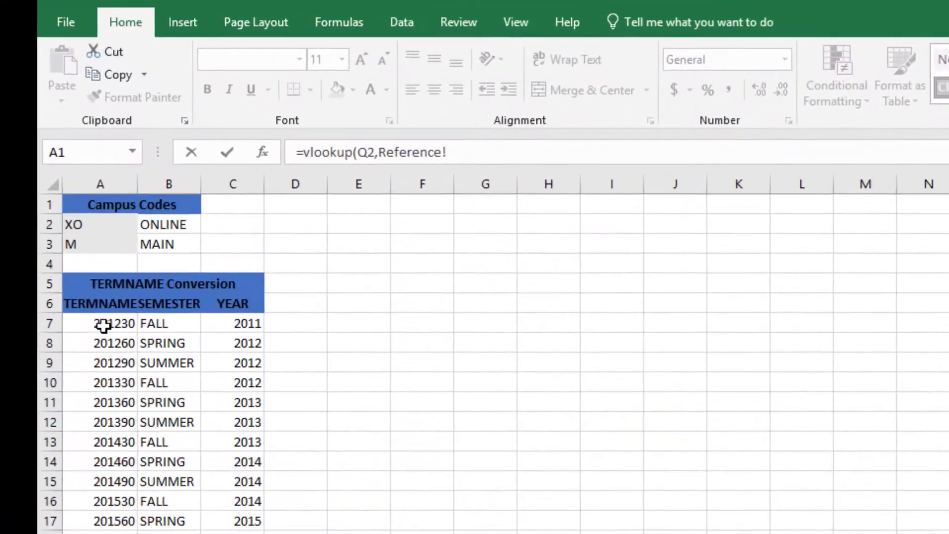
pyautogui.moveTo(91, 222); pyautogui.dragTo(162, 243)
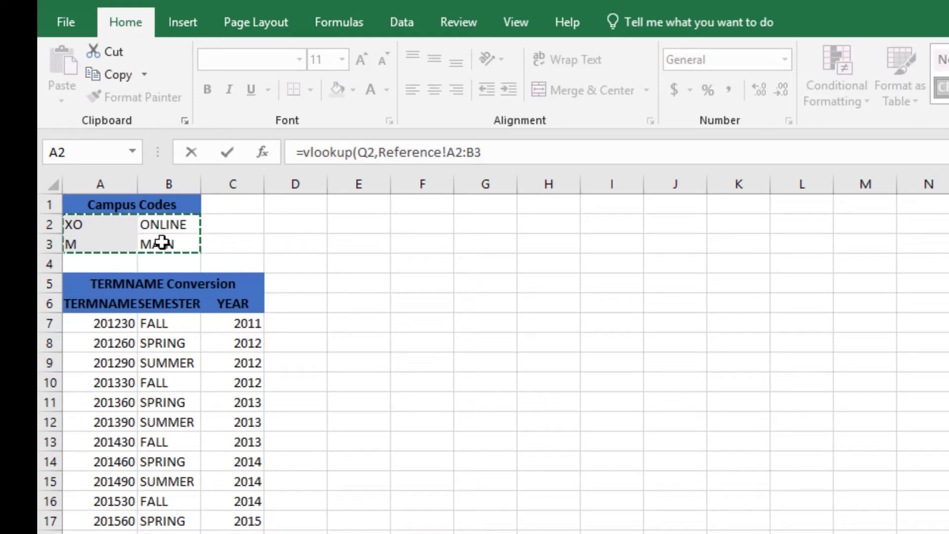
pyautogui.write(',')
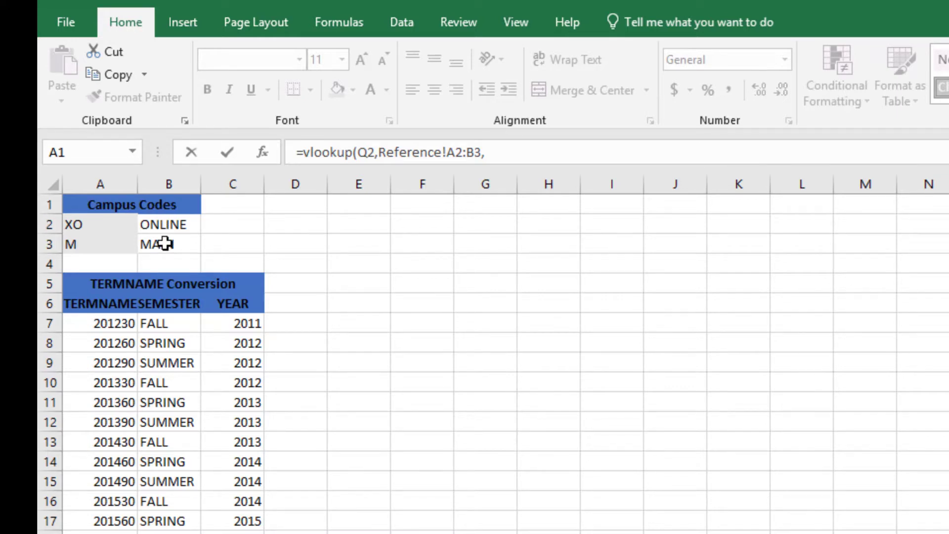
pyautogui.write('2,')
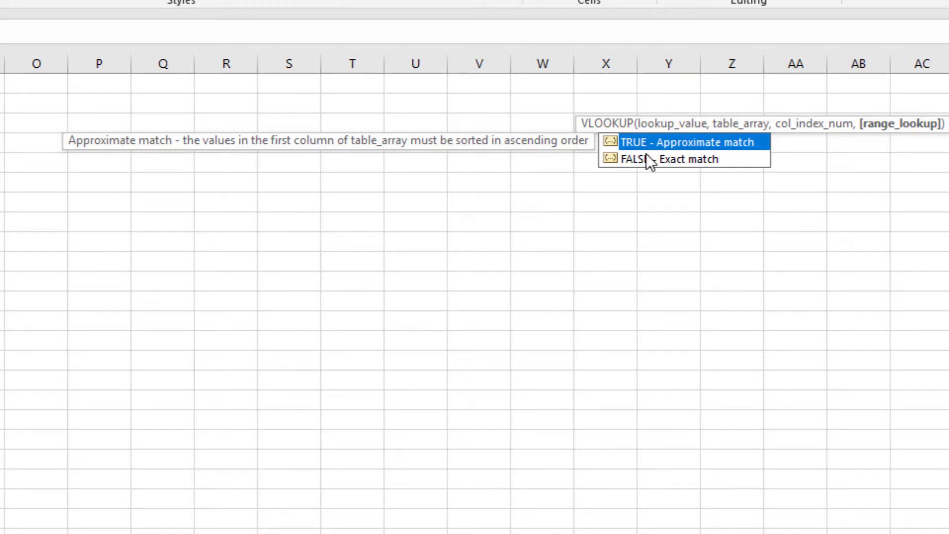
pyautogui.doubleClick(647, 159)
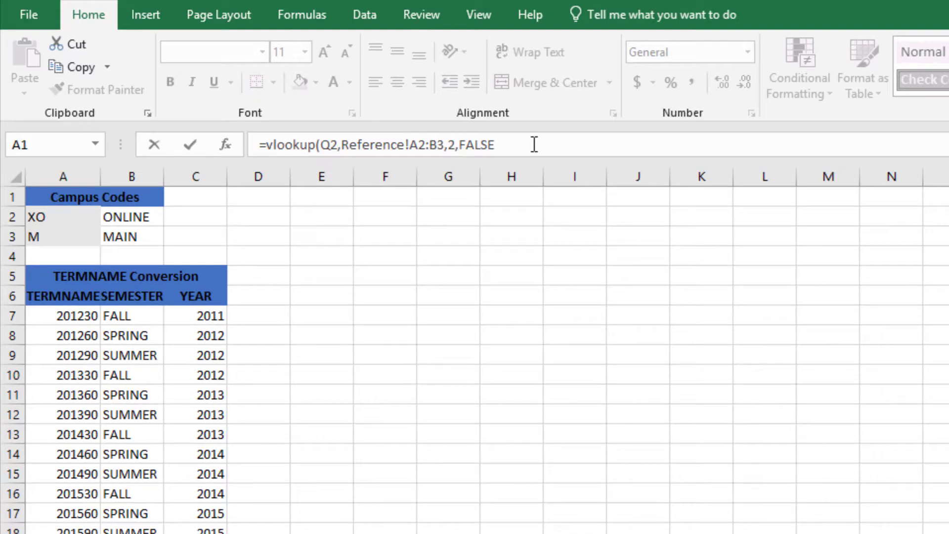
pyautogui.click(534, 144)
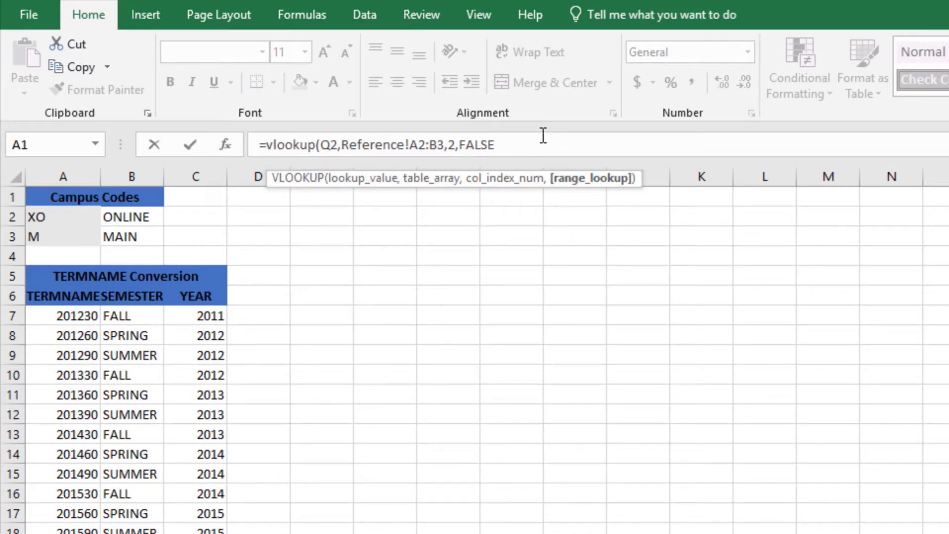
pyautogui.write(')')
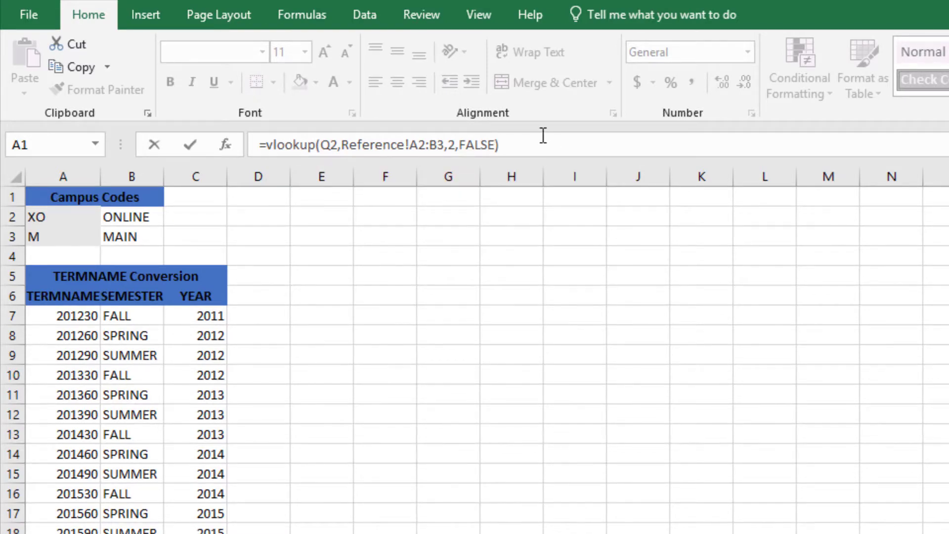
pyautogui.press('Return')
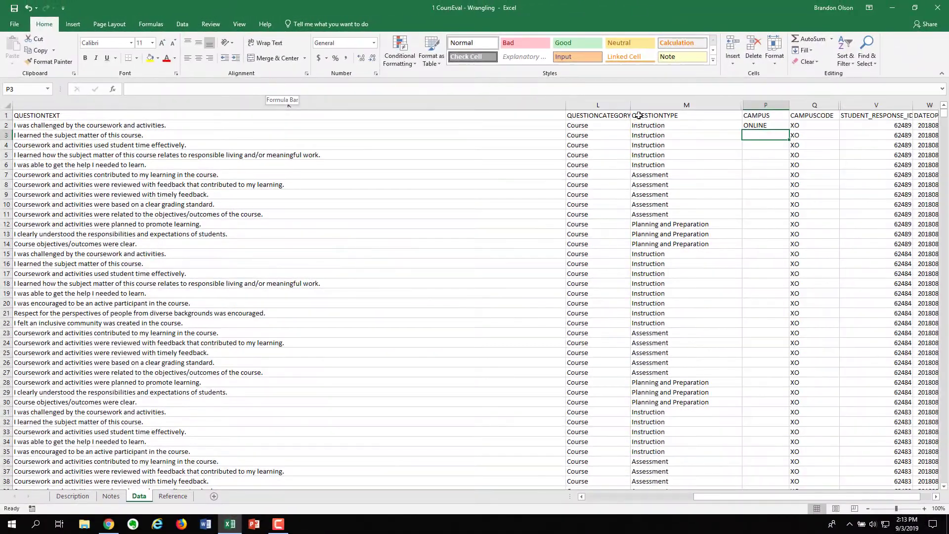
# Compare the campus name in P2 with the code in Q2, and go to the last entry of the CAMPUSCODE column.
pyautogui.click(811, 126)
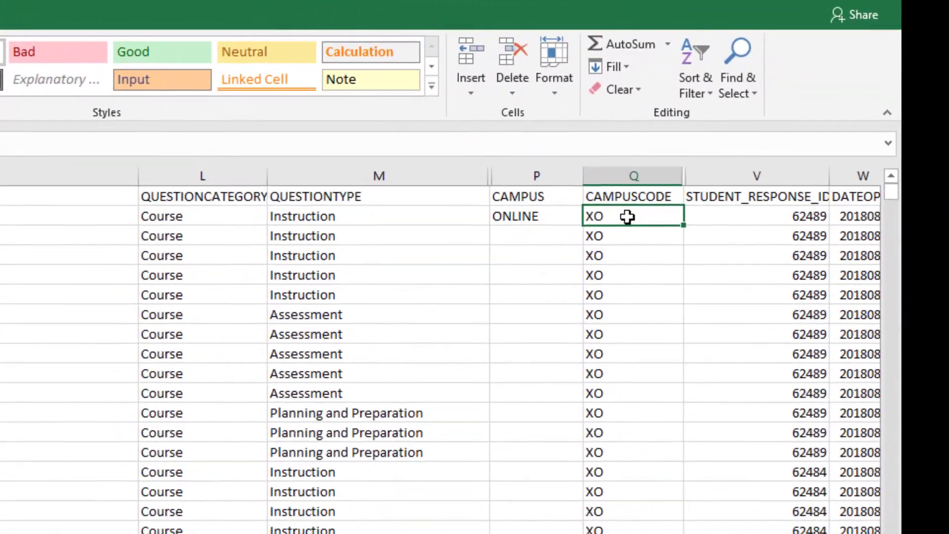
pyautogui.click(513, 217)
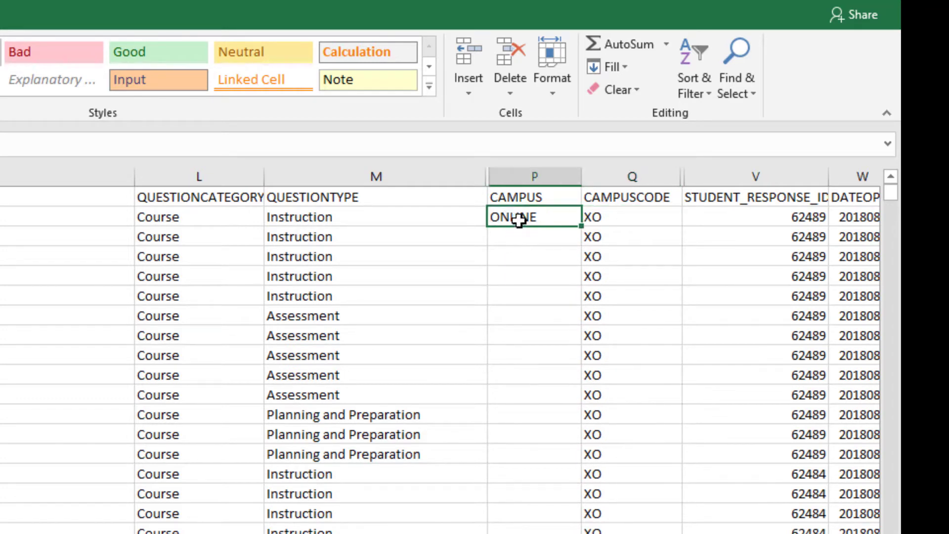
pyautogui.click(594, 216)
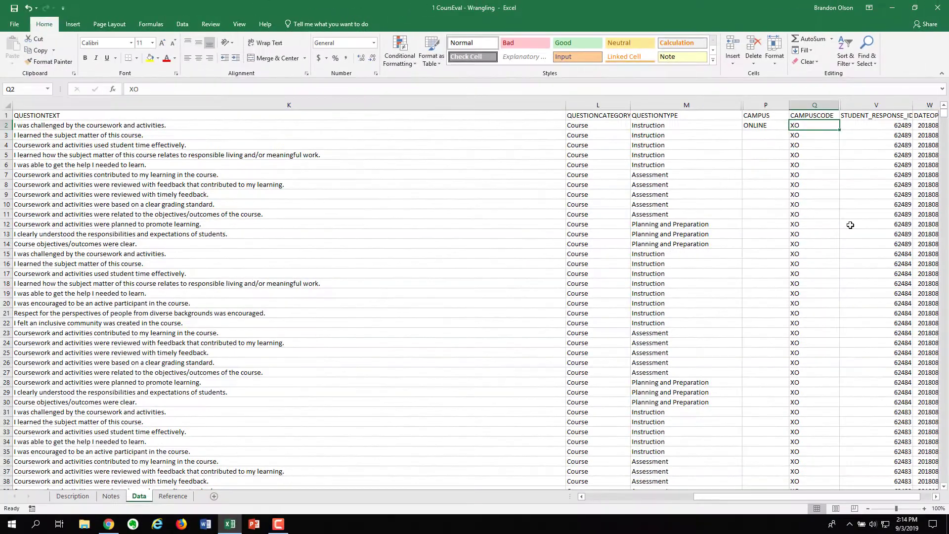
pyautogui.hotkey('ctrl', 'Down')
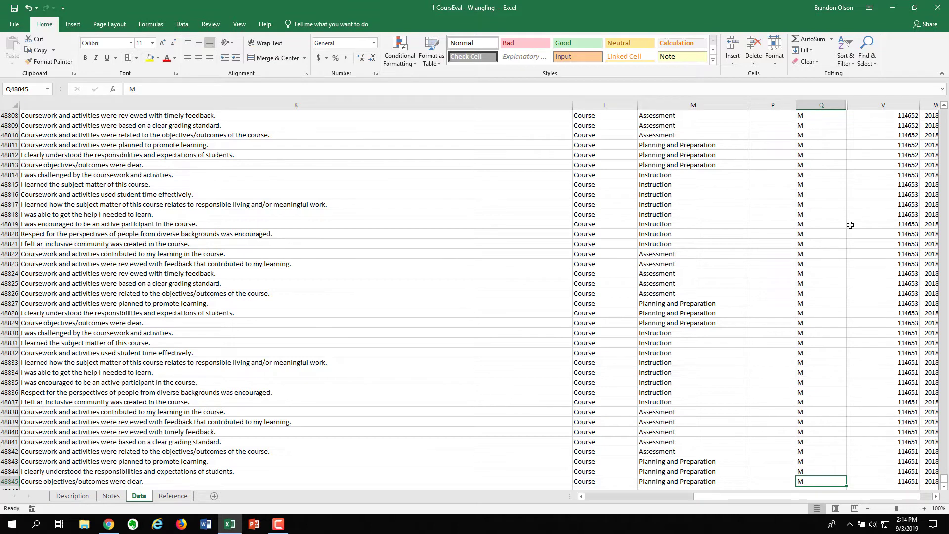
# Make the lookup table range in P2's VLOOKUP formula absolute as Reference!$A$2:$B$3.
pyautogui.hotkey('ctrl', 'Up')
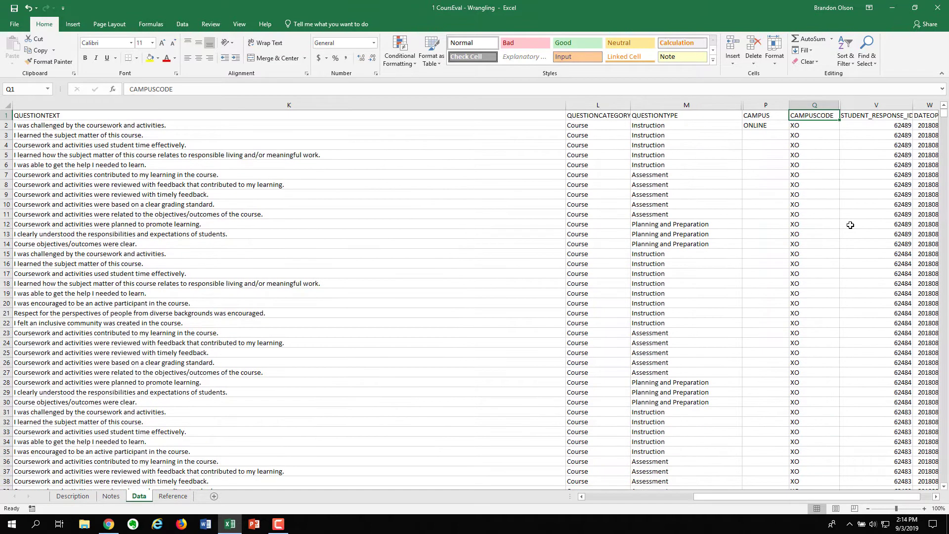
pyautogui.click(762, 127)
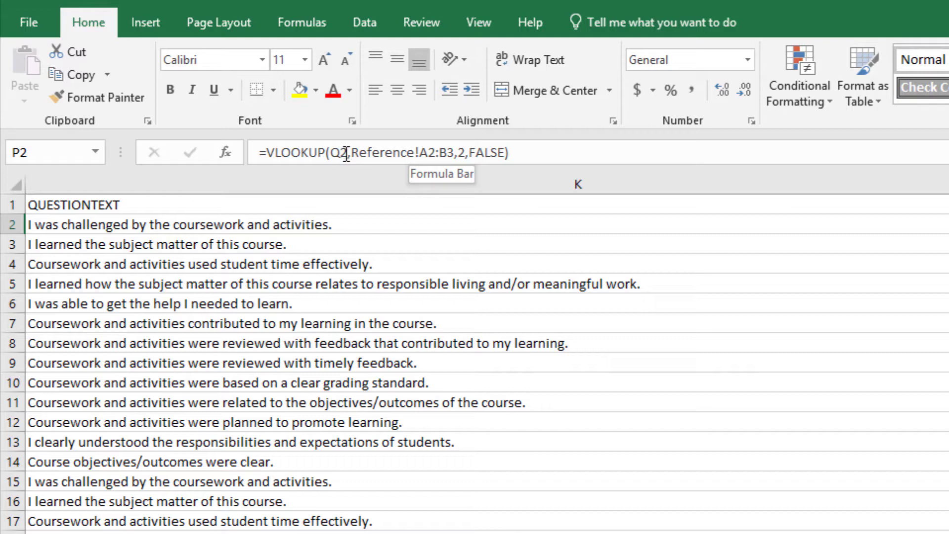
pyautogui.click(420, 152)
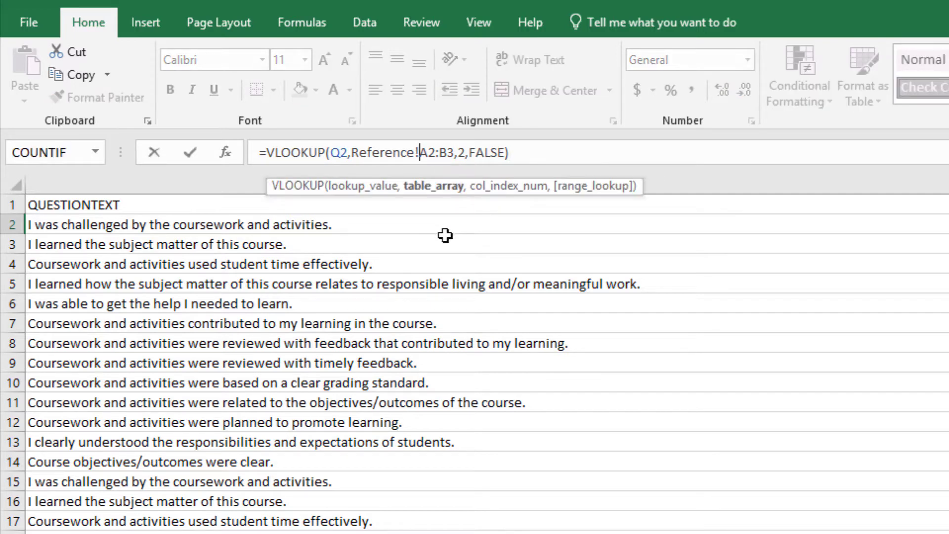
pyautogui.write('$')
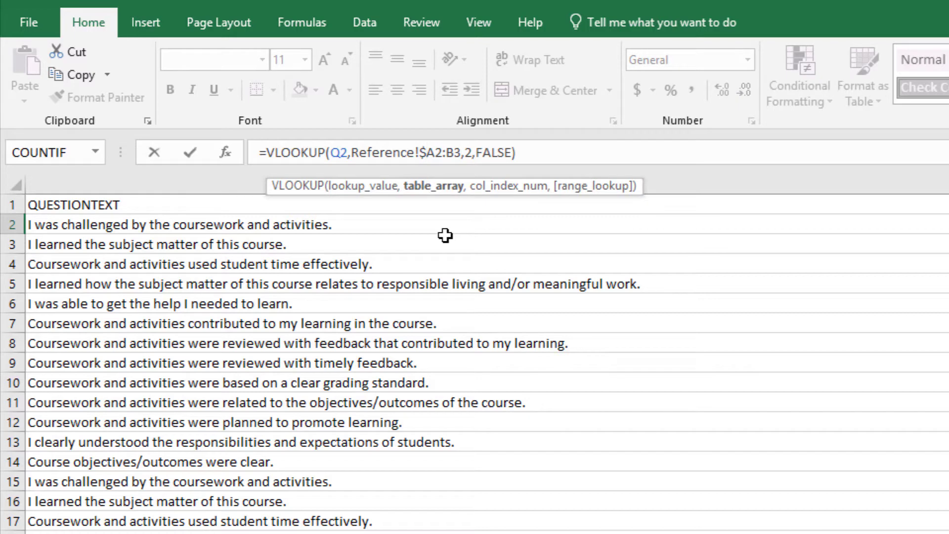
pyautogui.press('Right')
pyautogui.write('$')
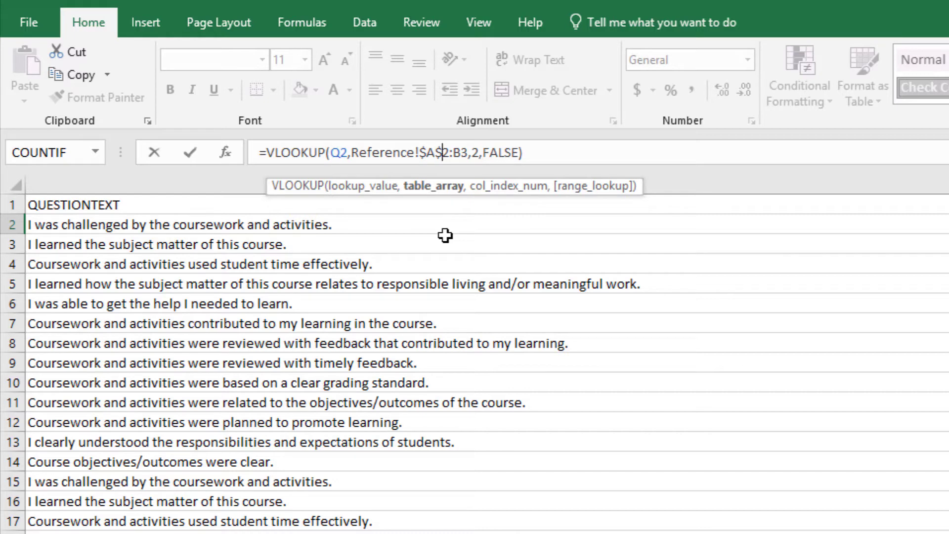
pyautogui.press('Right')
pyautogui.press('Right')
pyautogui.write('$A')
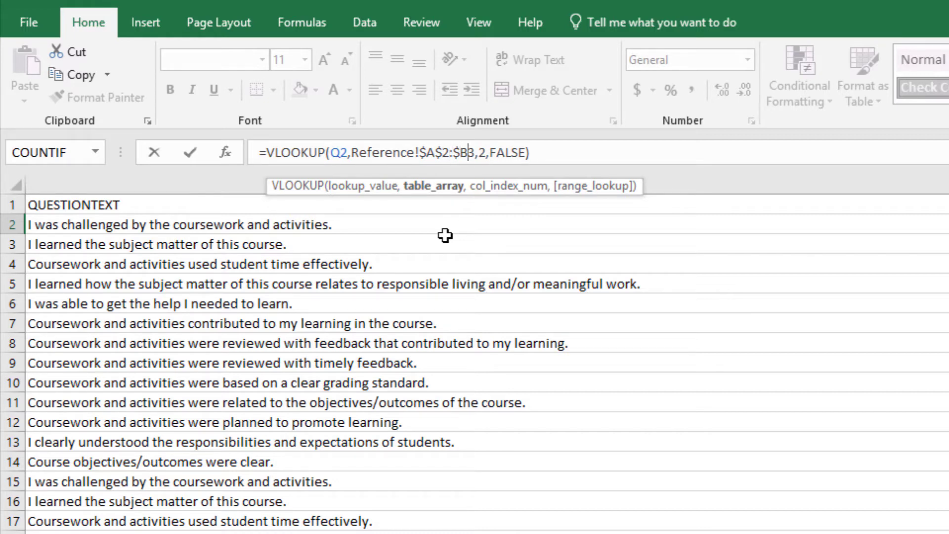
pyautogui.write('$')
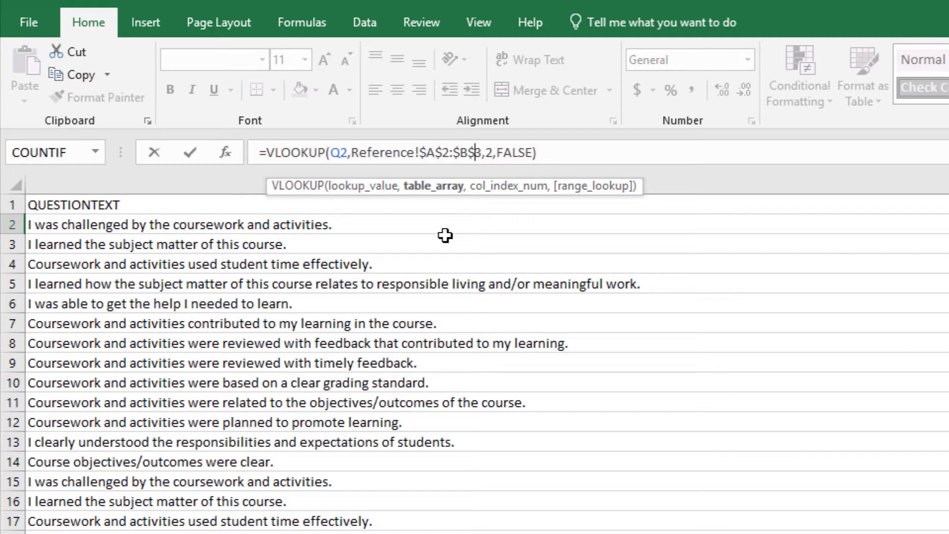
pyautogui.press('Return')
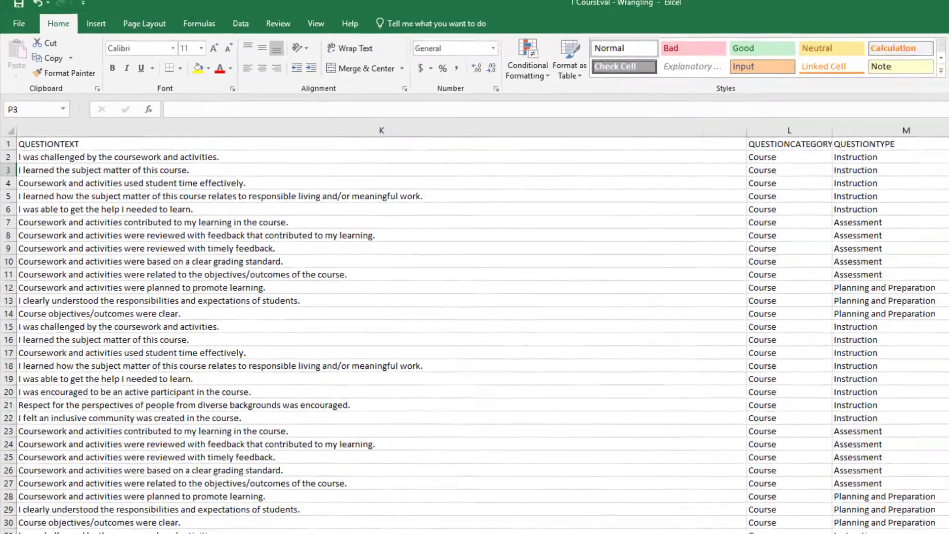
# Fill the P2 formula down the whole CAMPUS column and check the copied formulas at both ends of the data.
pyautogui.click(766, 125)
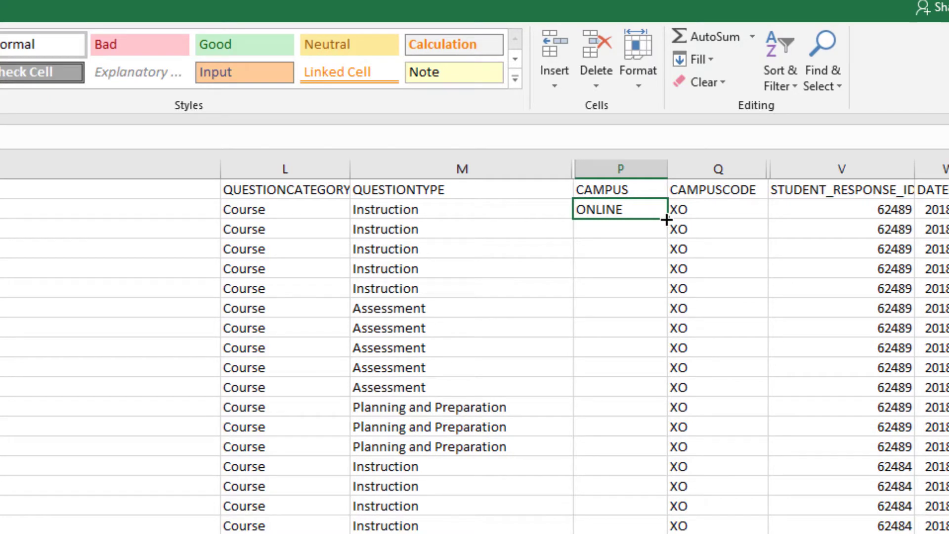
pyautogui.doubleClick(666, 220)
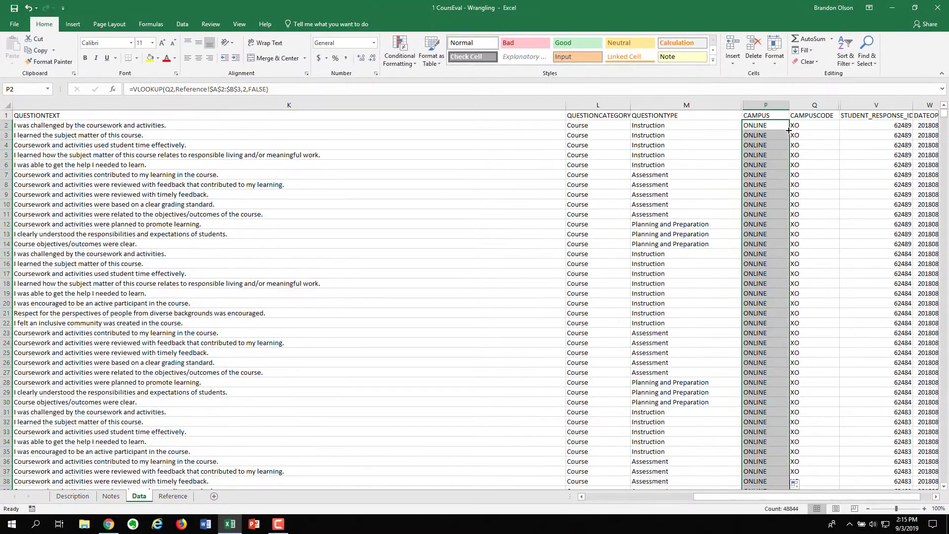
pyautogui.click(769, 145)
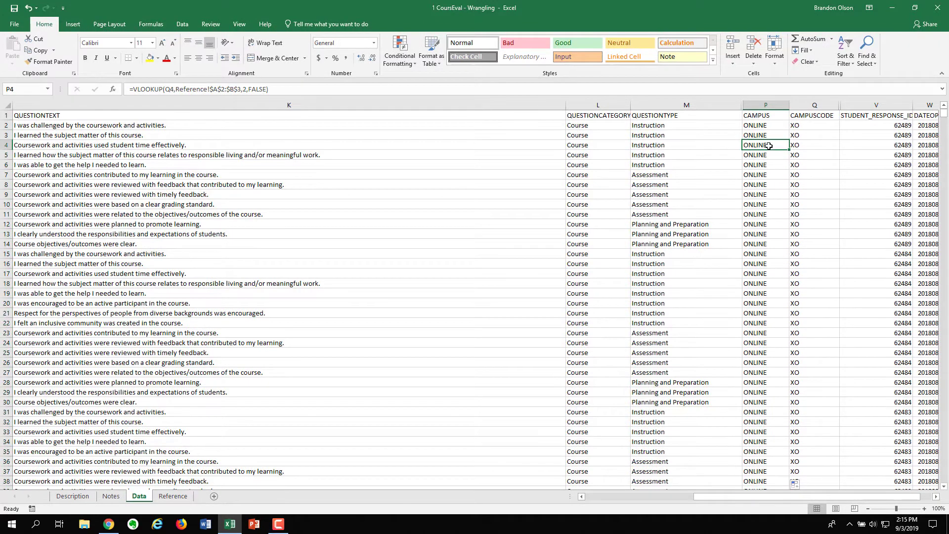
pyautogui.hotkey('ctrl', 'Down')
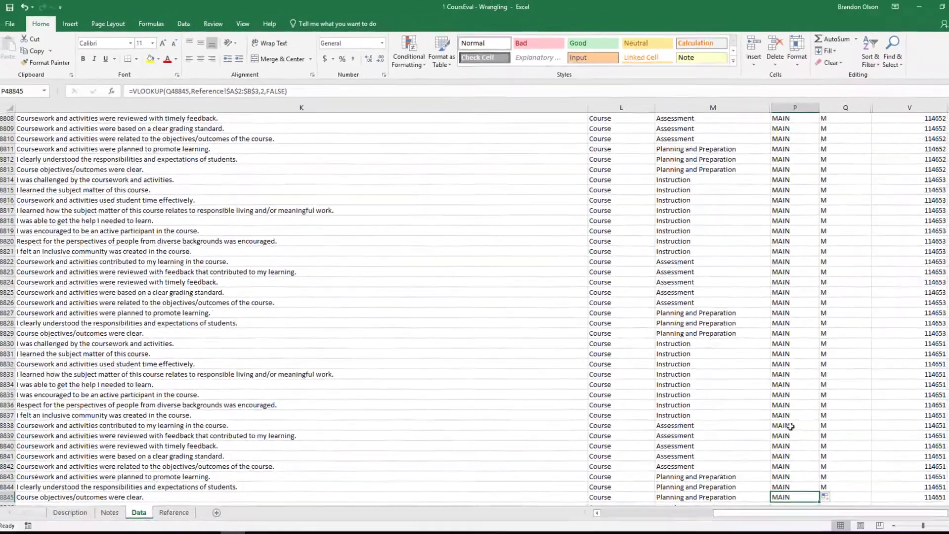
pyautogui.click(769, 411)
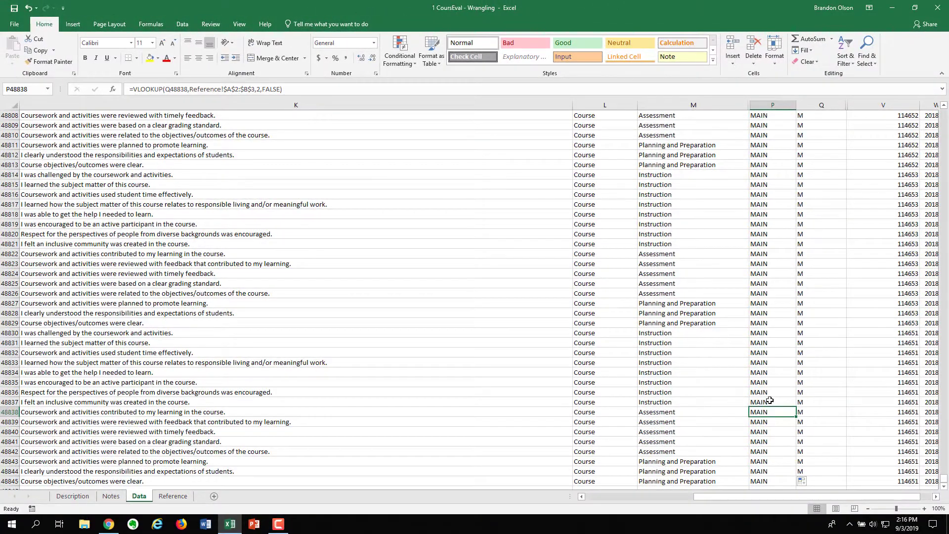
pyautogui.hotkey('ctrl', 'Up')
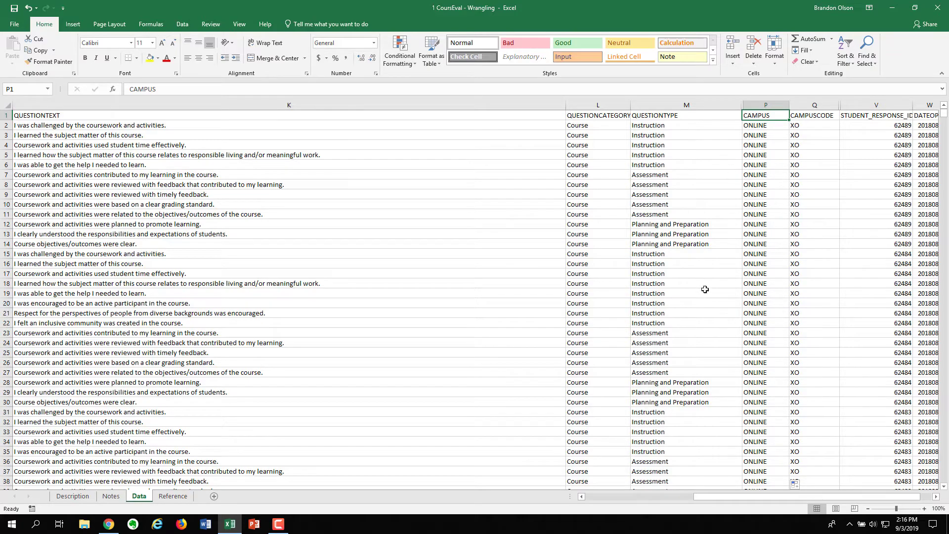
# Insert two blank columns directly before the TERMNAME column on the Data sheet.
pyautogui.moveTo(757, 494); pyautogui.dragTo(628, 500)
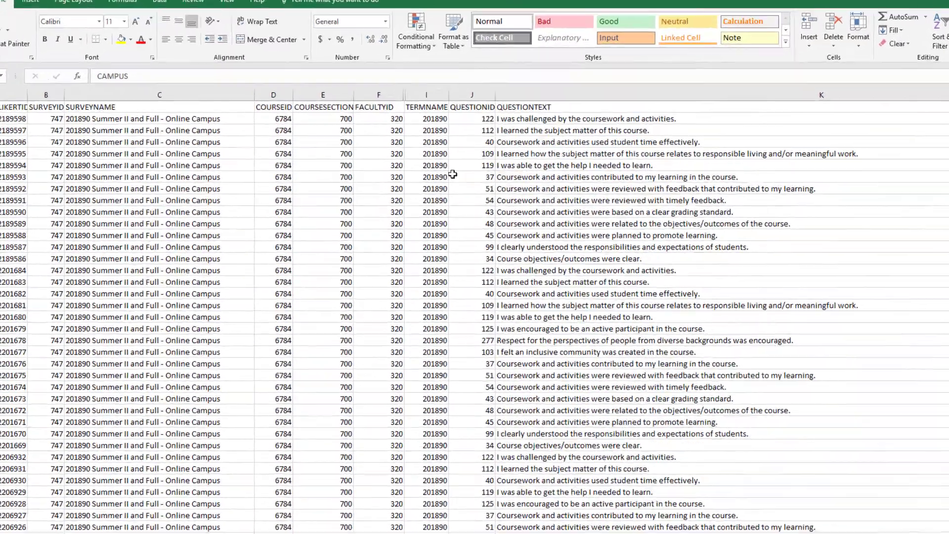
pyautogui.click(409, 105)
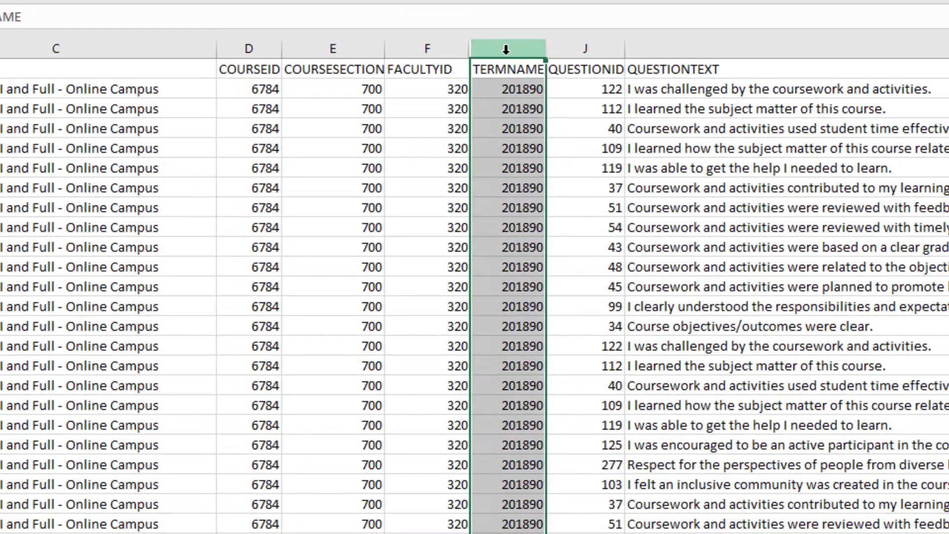
pyautogui.rightClick(506, 49)
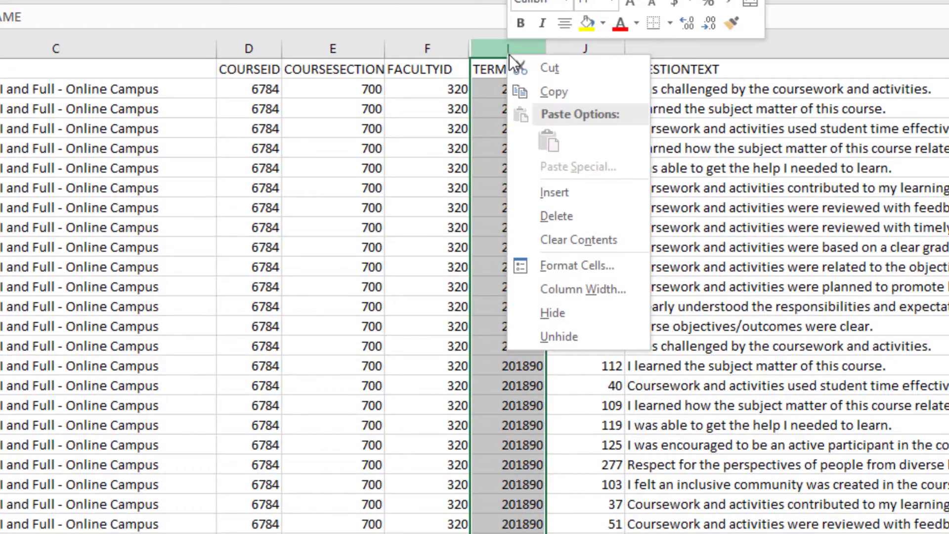
pyautogui.click(572, 196)
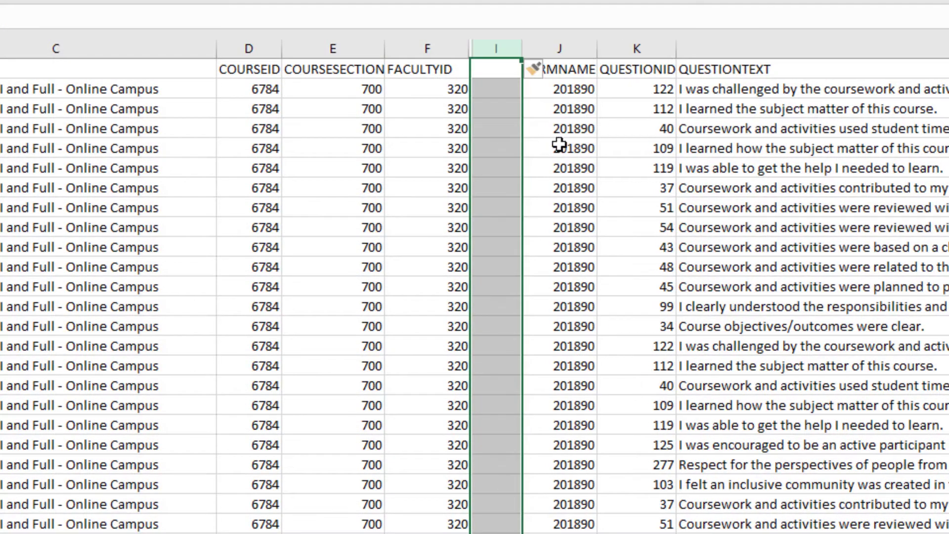
pyautogui.rightClick(496, 49)
pyautogui.click(547, 197)
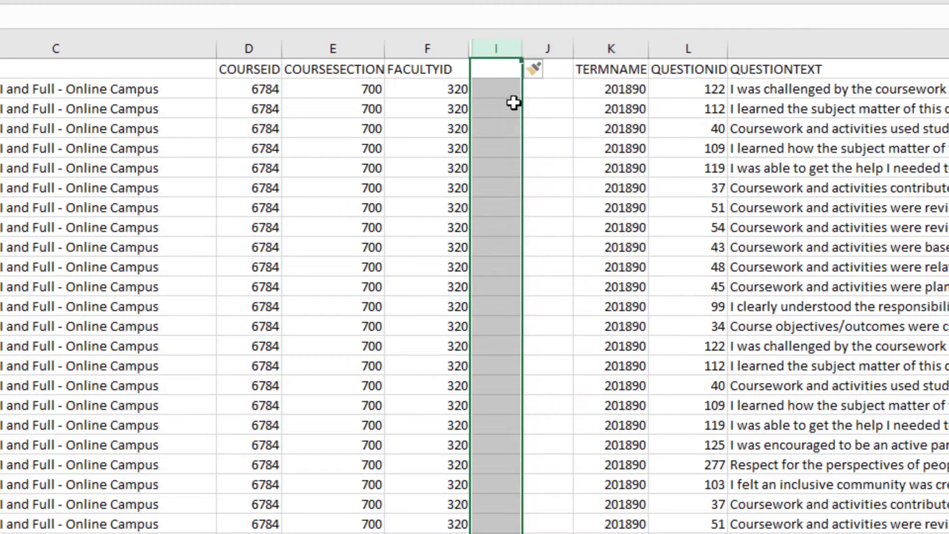
# Label the two new blank columns SEMESTER in I1 and YEAR in J1.
pyautogui.click(489, 70)
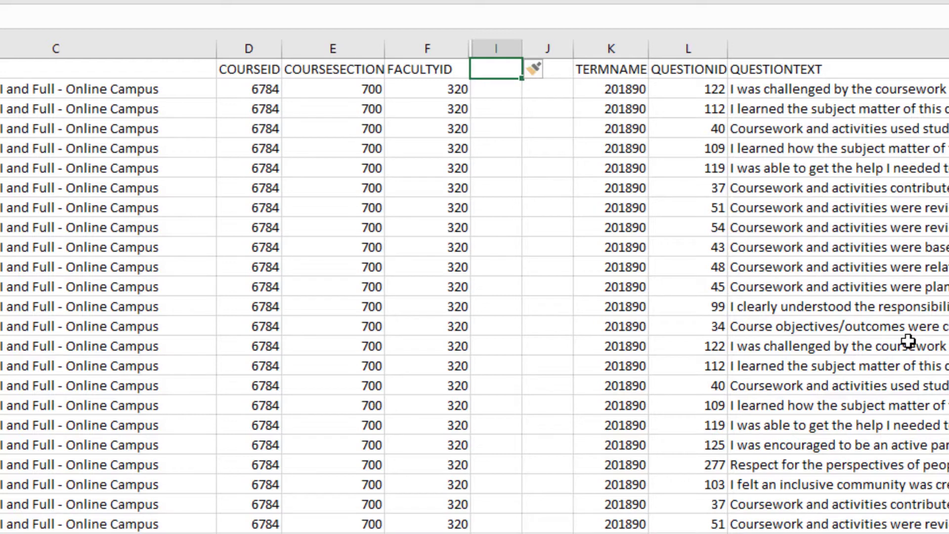
pyautogui.write('SEMESTER')
pyautogui.press('Return')
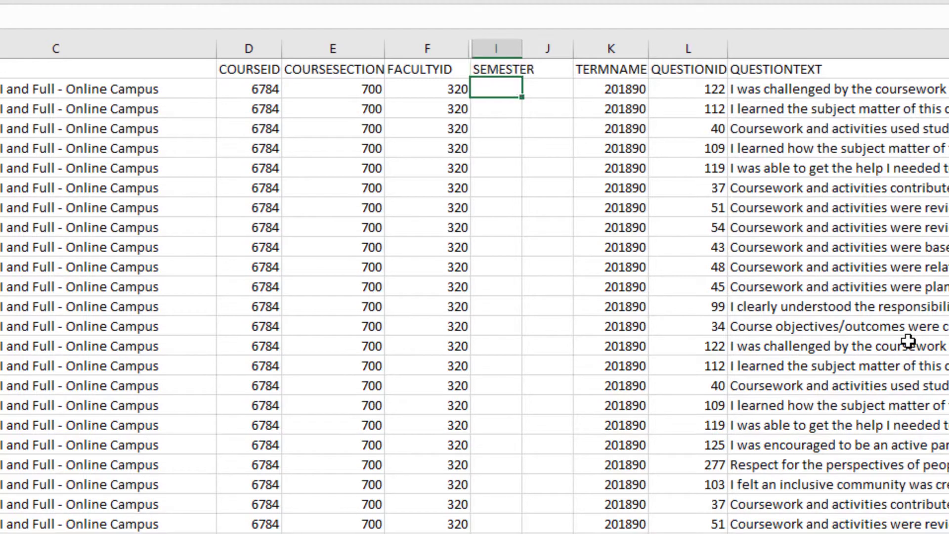
pyautogui.press('Up')
pyautogui.press('Right')
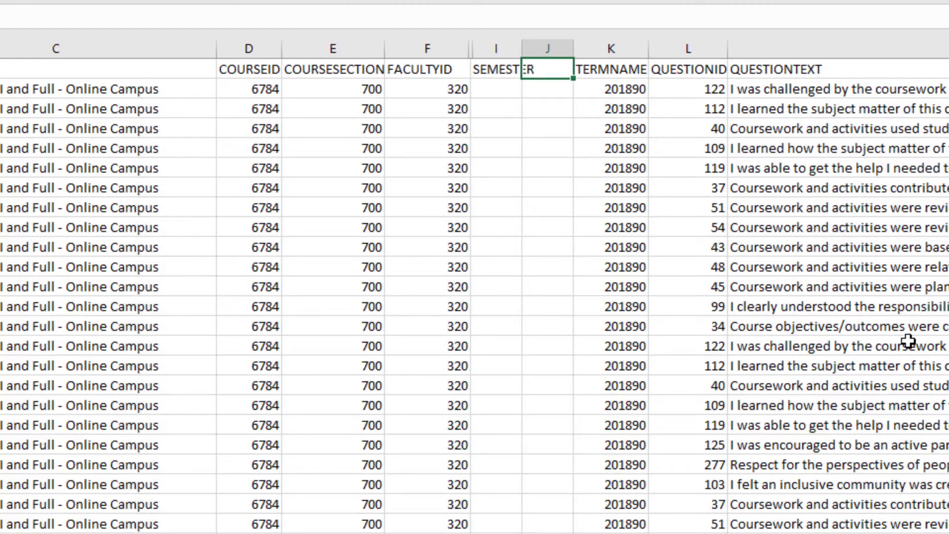
pyautogui.write('YEAR')
pyautogui.press('Return')
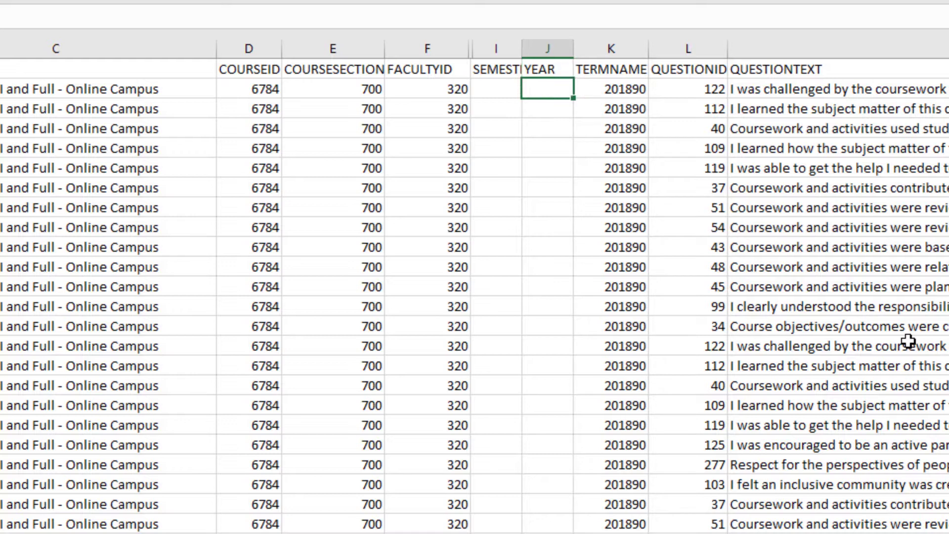
pyautogui.press('Left')
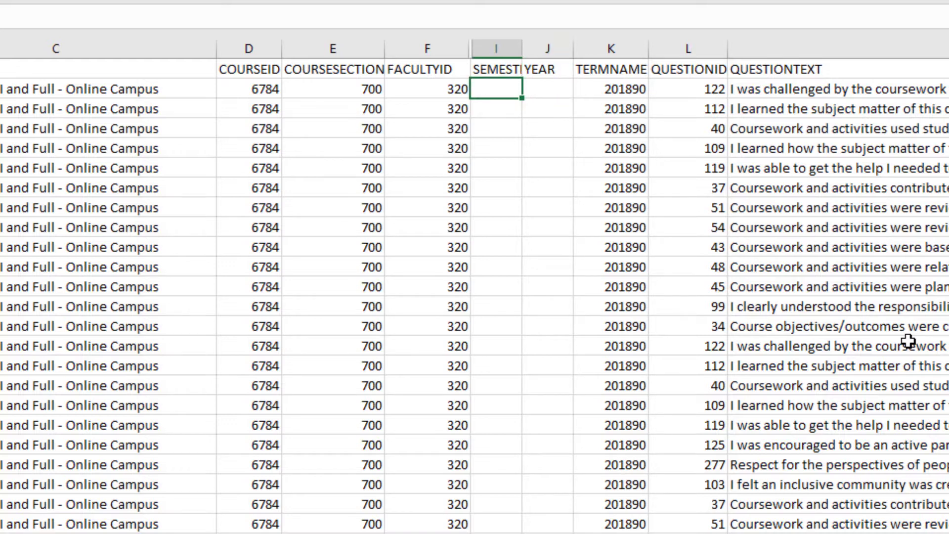
# Examine the TERMNAME Conversion table on the Reference sheet to see how term codes map to semester and year.
pyautogui.click(622, 91)
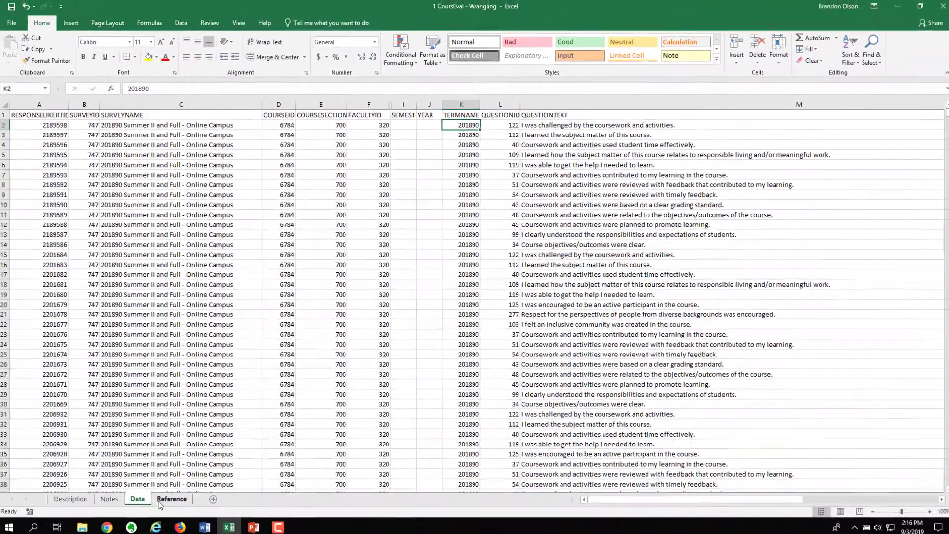
pyautogui.click(168, 499)
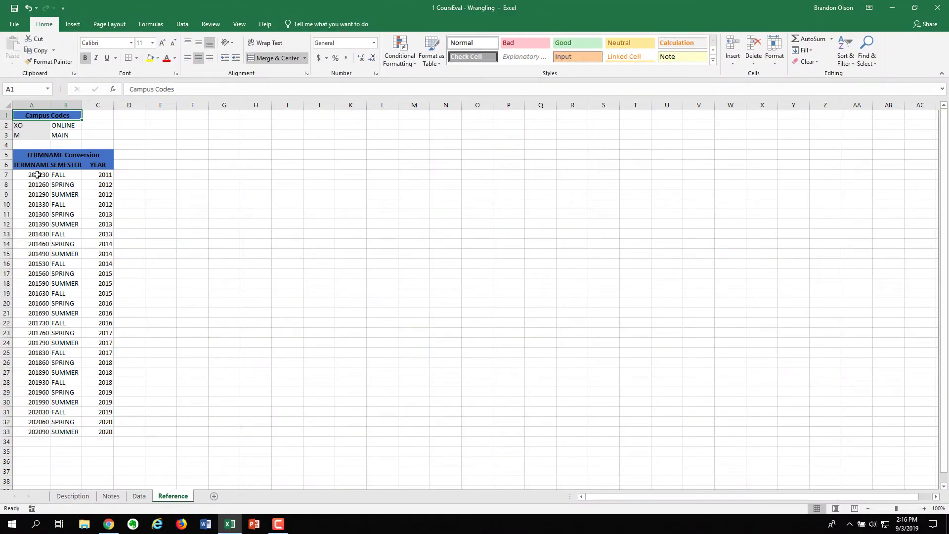
pyautogui.click(37, 174)
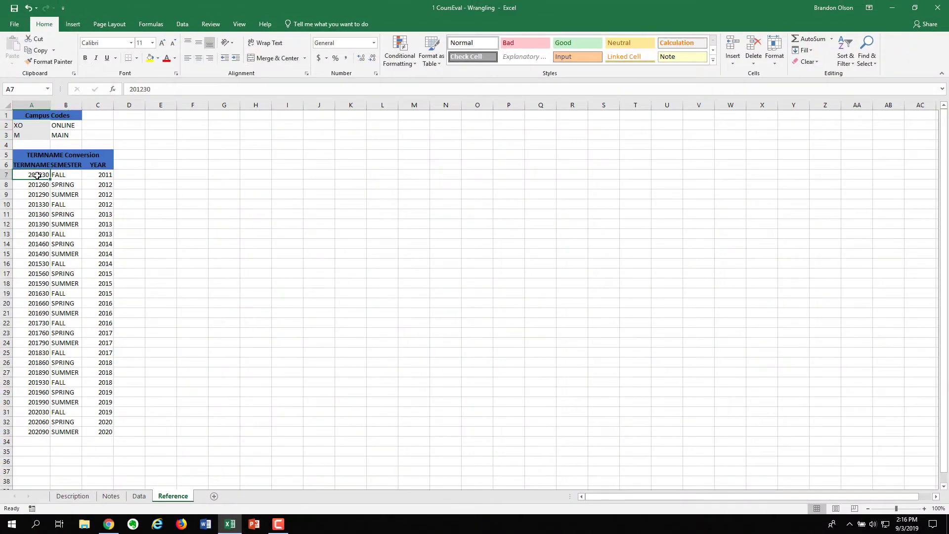
pyautogui.click(64, 175)
pyautogui.click(105, 174)
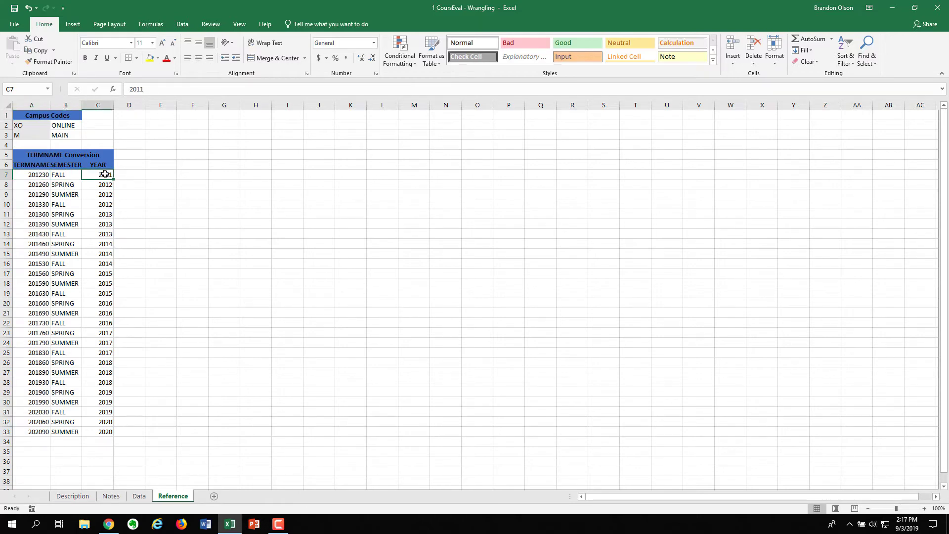
pyautogui.click(29, 174)
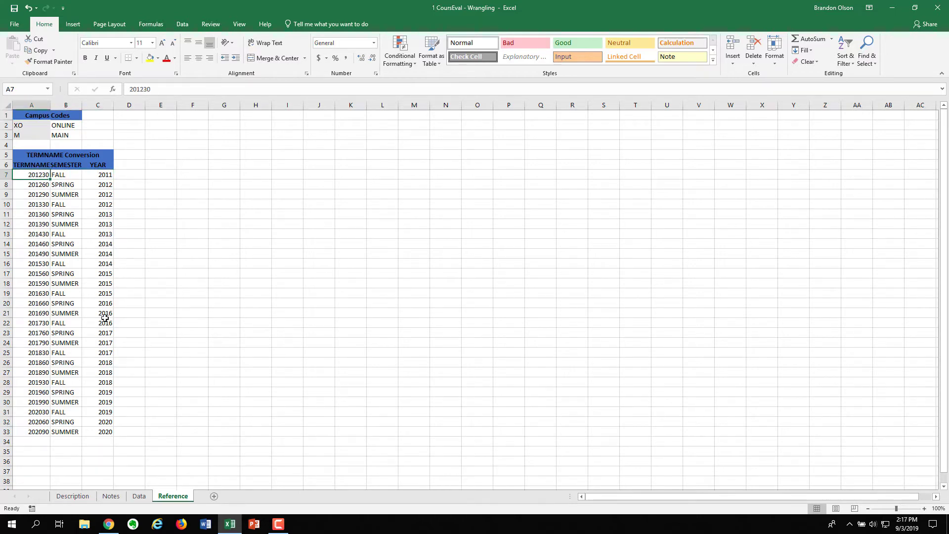
# Start a VLOOKUP formula in I2 of the Data sheet with the TERMNAME cell K2 as the lookup value.
pyautogui.click(139, 496)
pyautogui.click(405, 126)
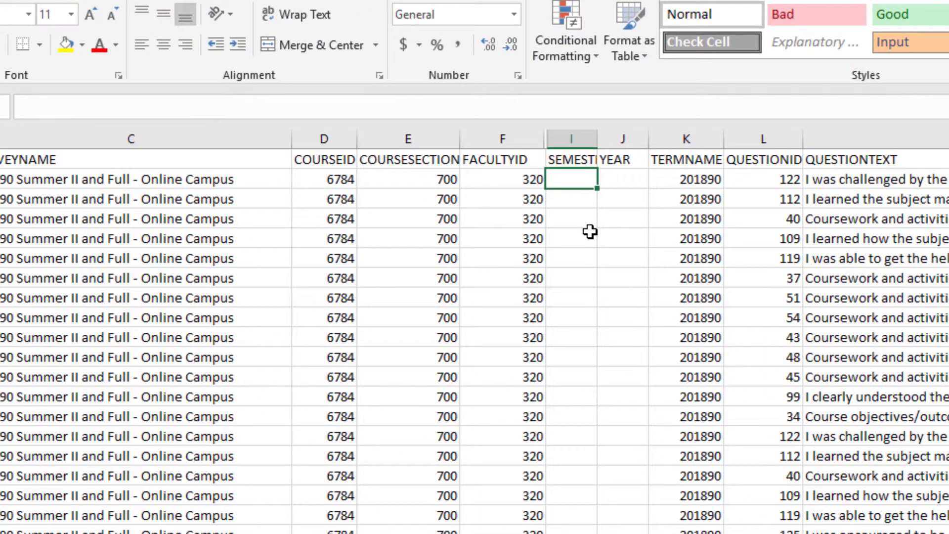
pyautogui.write('=V')
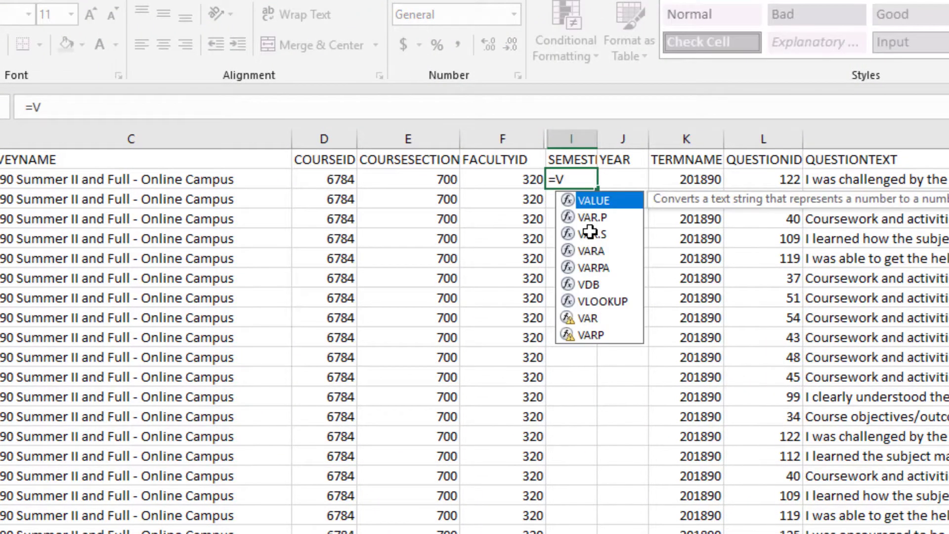
pyautogui.write('LOOK')
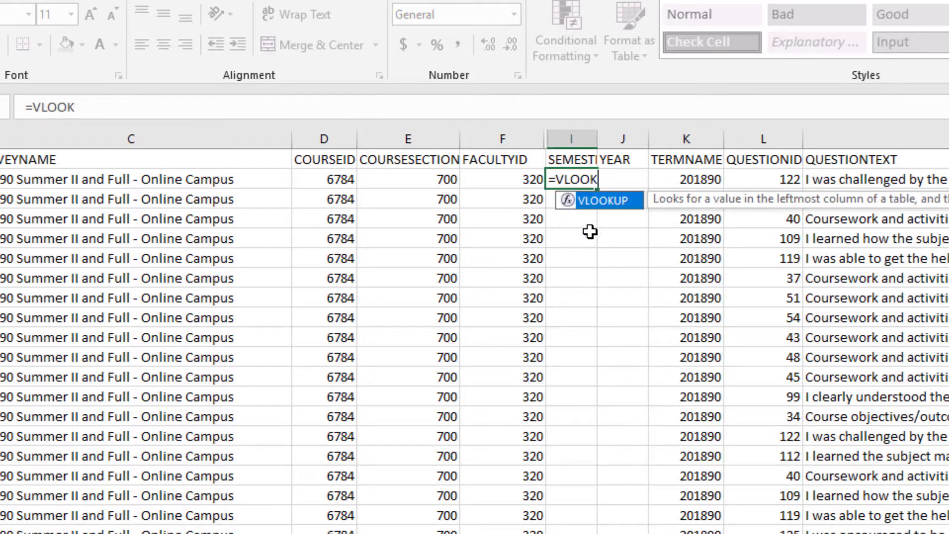
pyautogui.write('UP(')
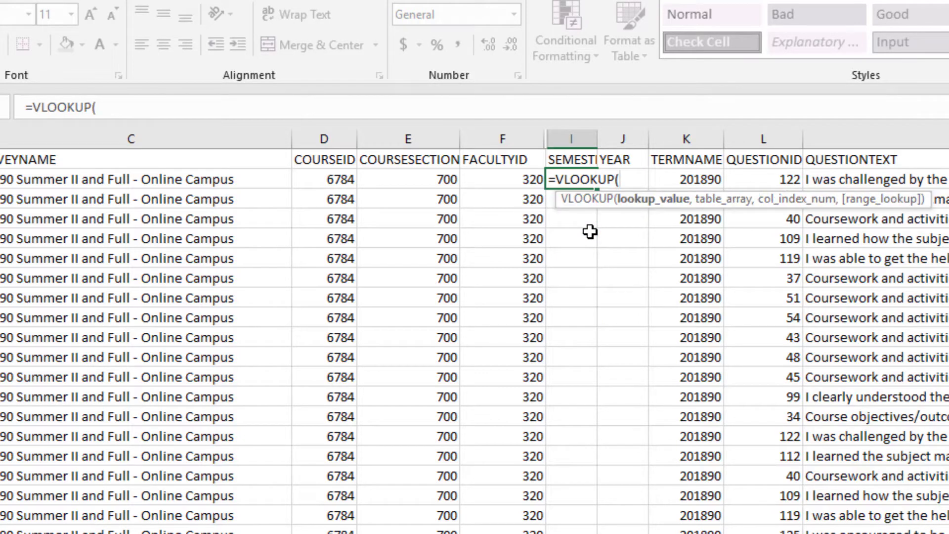
pyautogui.click(685, 180)
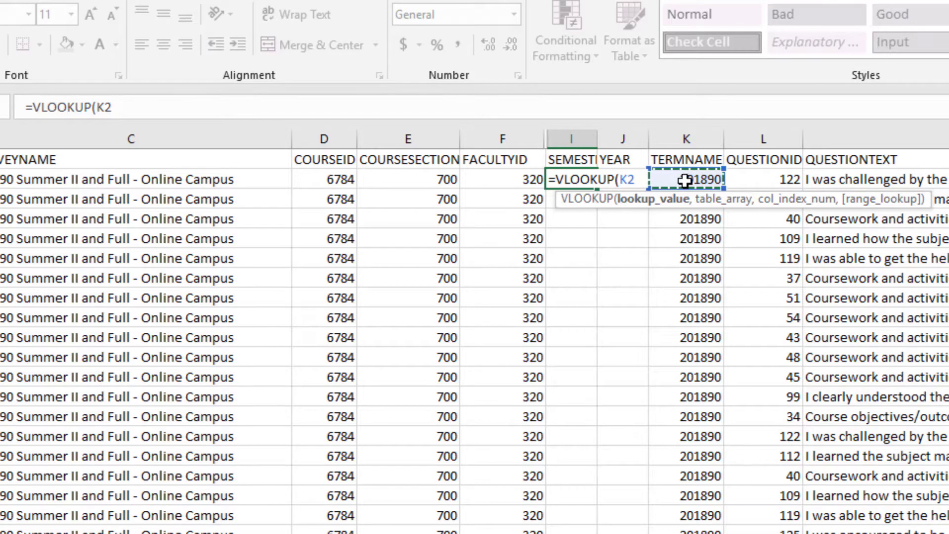
pyautogui.write(',')
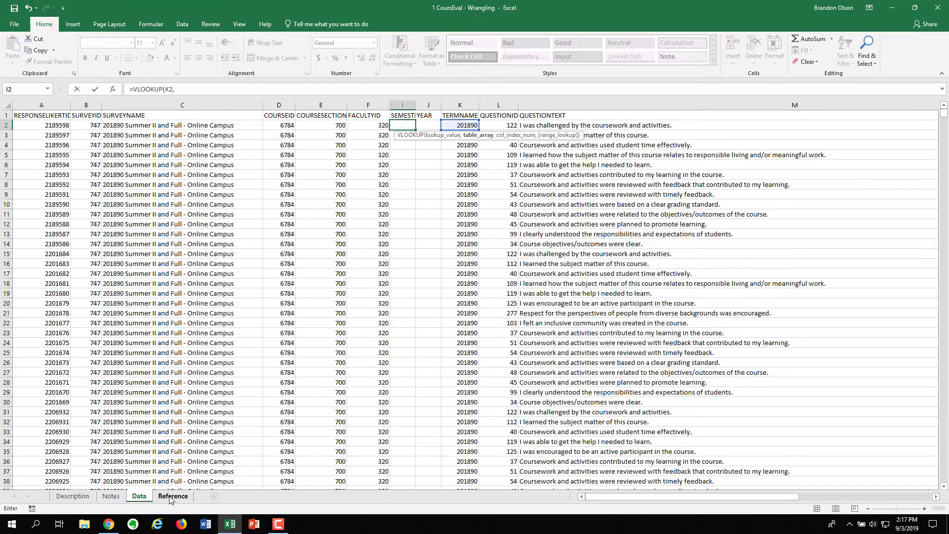
# Complete the I2 formula with the table range Reference!A7:C33, column index 2 and FALSE for an exact match.
pyautogui.click(172, 496)
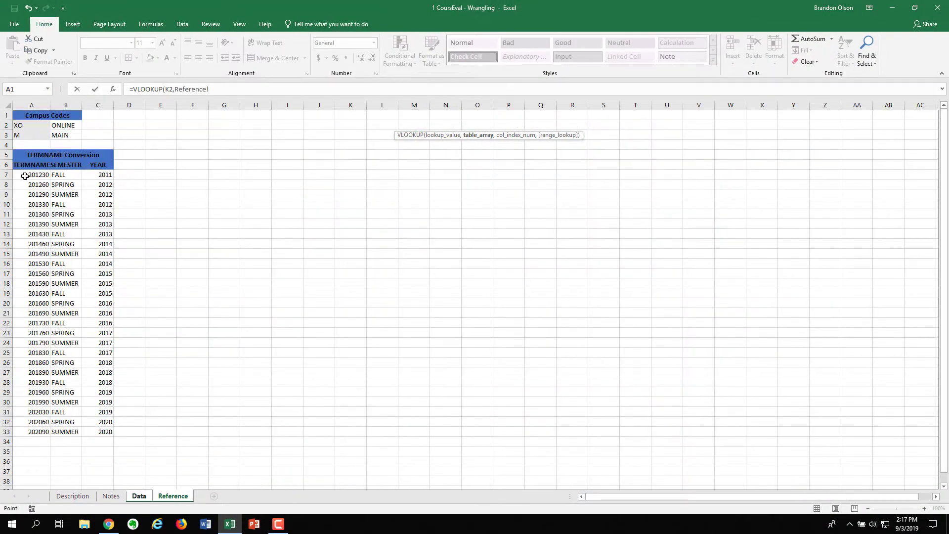
pyautogui.moveTo(24, 176); pyautogui.dragTo(92, 435)
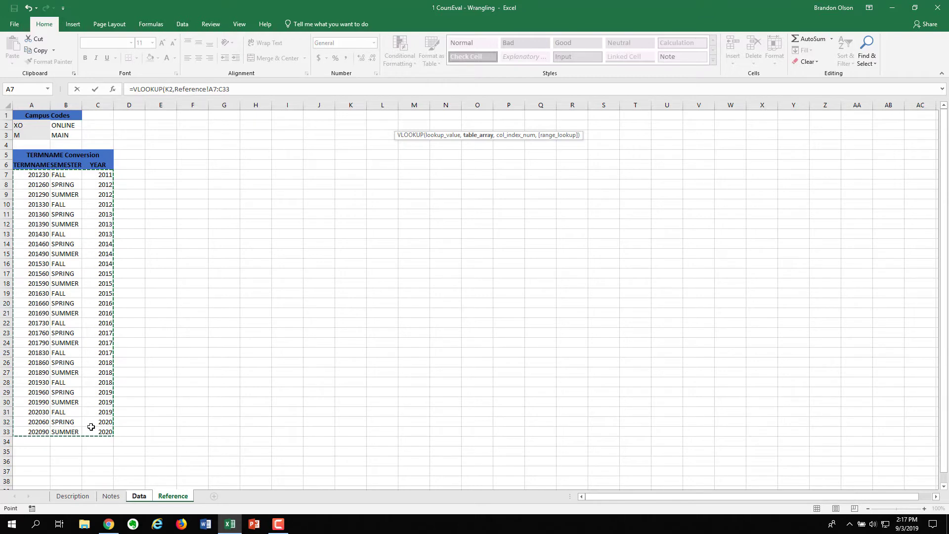
pyautogui.write(',2')
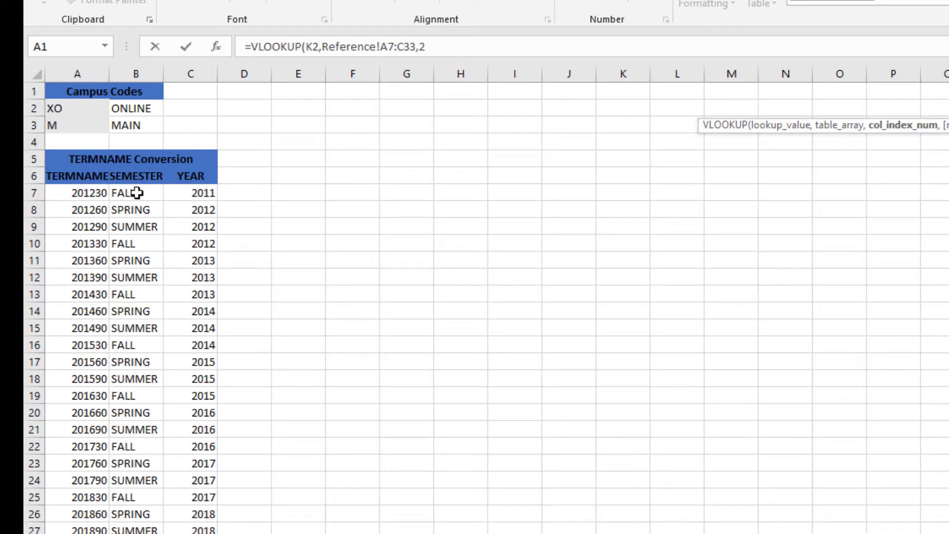
pyautogui.write(',')
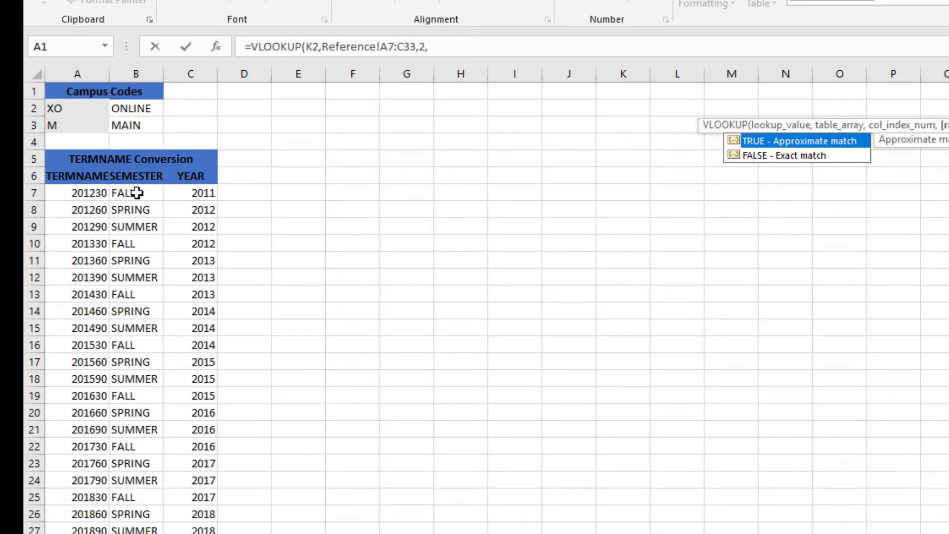
pyautogui.click(779, 158)
pyautogui.doubleClick(779, 158)
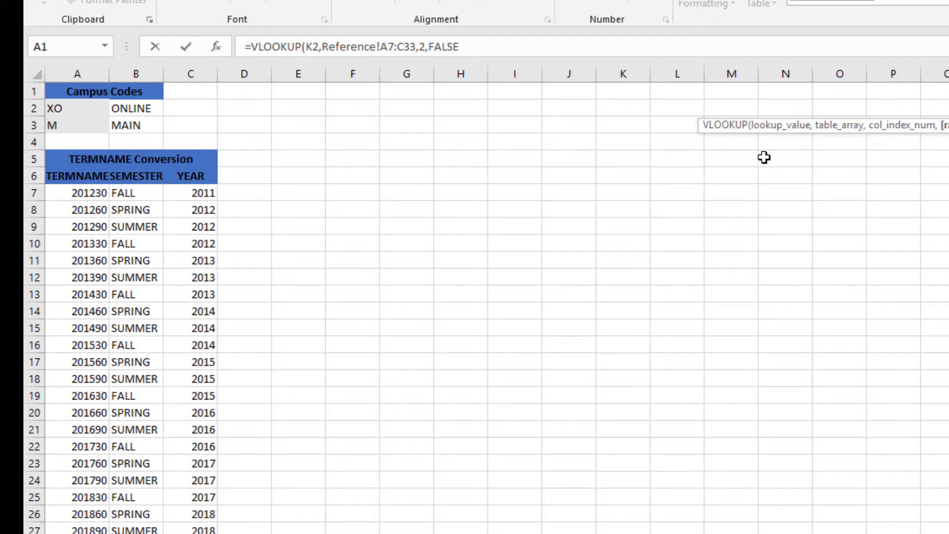
pyautogui.click(488, 50)
pyautogui.write(')')
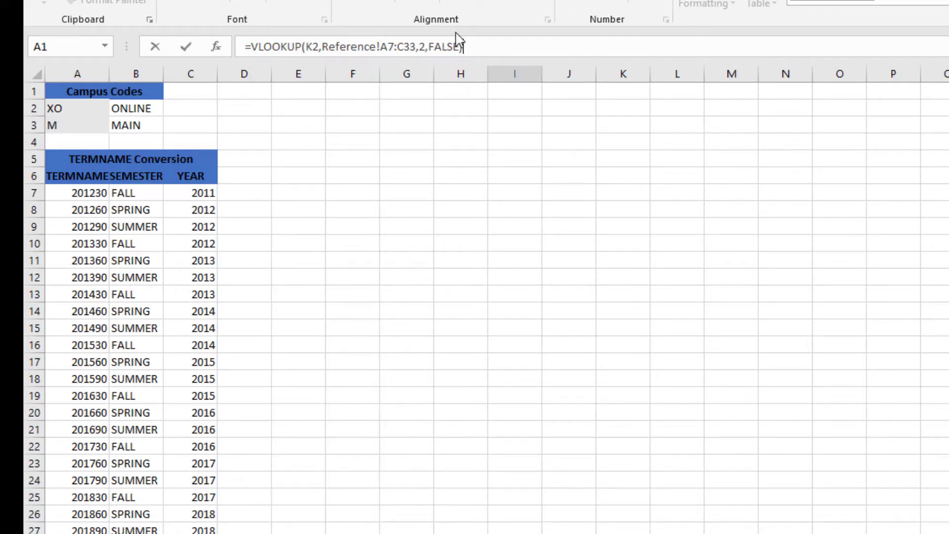
pyautogui.press('Return')
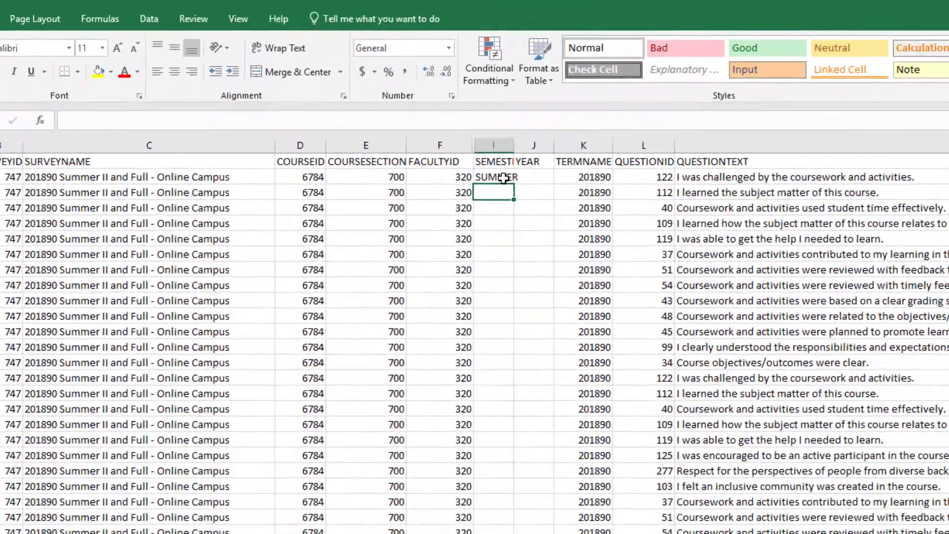
# Make the lookup range in the I2 formula absolute as Reference!$A$7:$C$33.
pyautogui.click(408, 125)
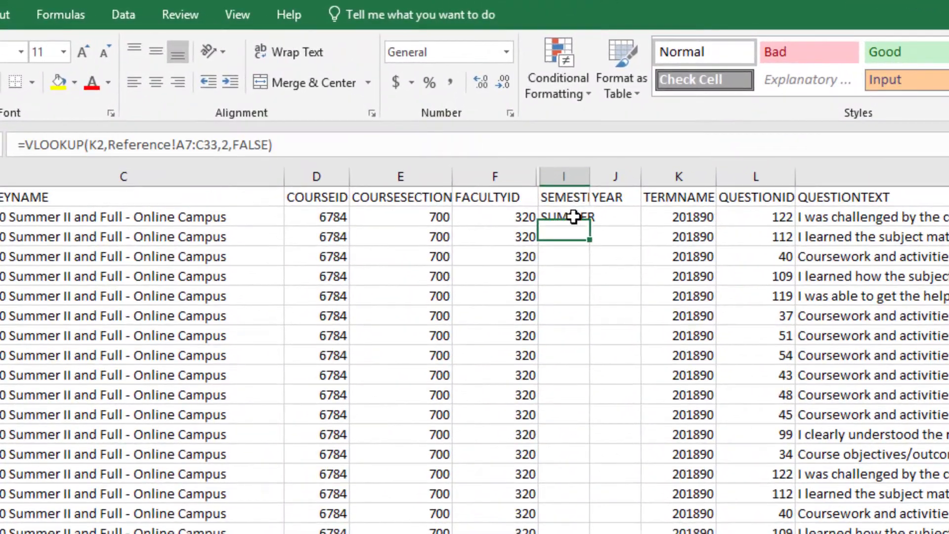
pyautogui.click(180, 144)
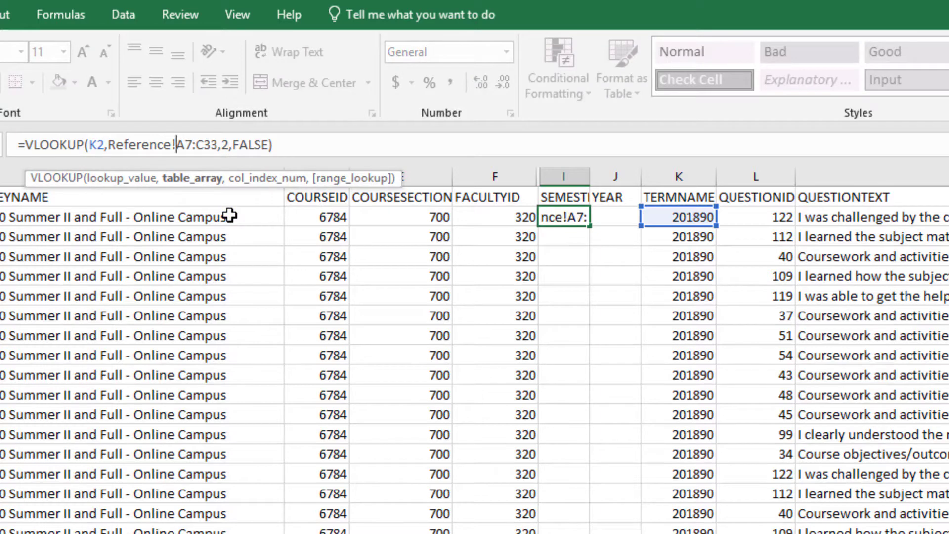
pyautogui.write('$')
pyautogui.press('Right')
pyautogui.write('$')
pyautogui.press('Right')
pyautogui.press('Right')
pyautogui.write('$')
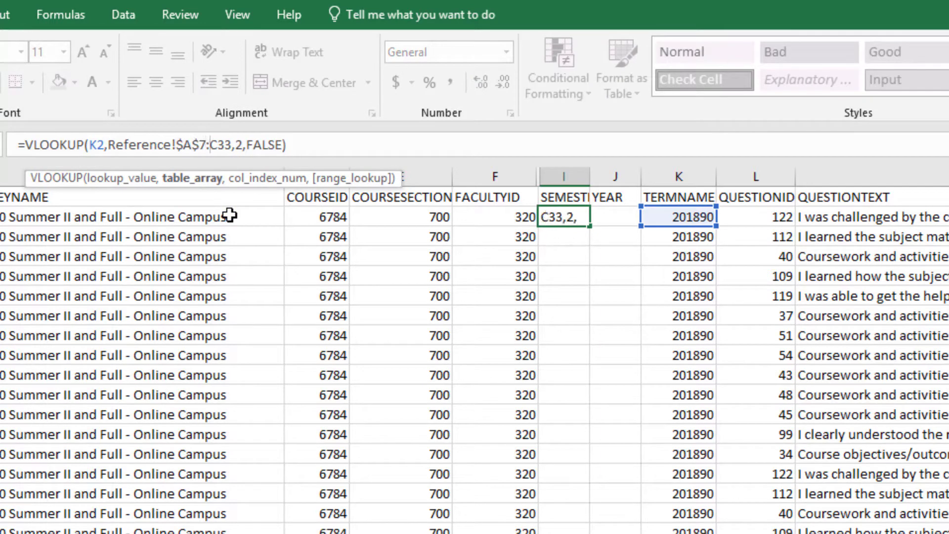
pyautogui.press('Right')
pyautogui.write('$')
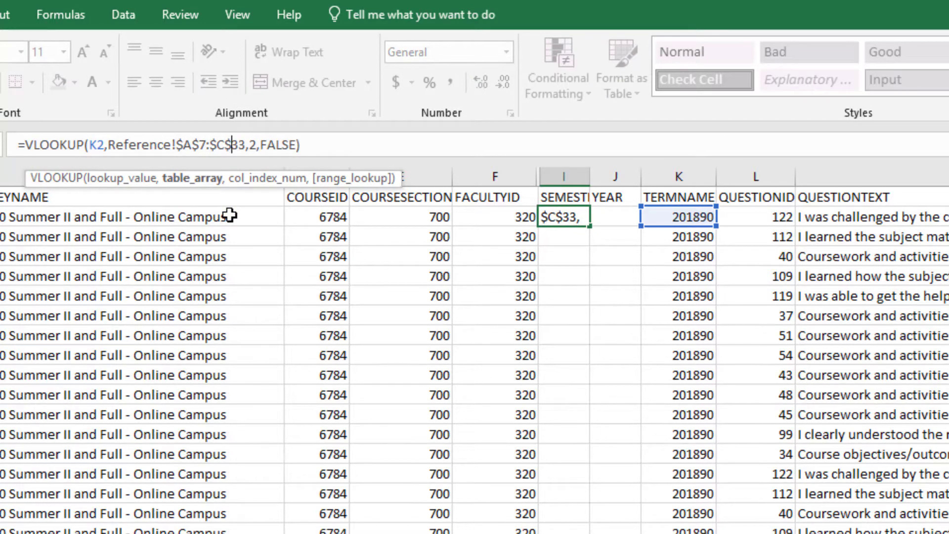
pyautogui.press('Return')
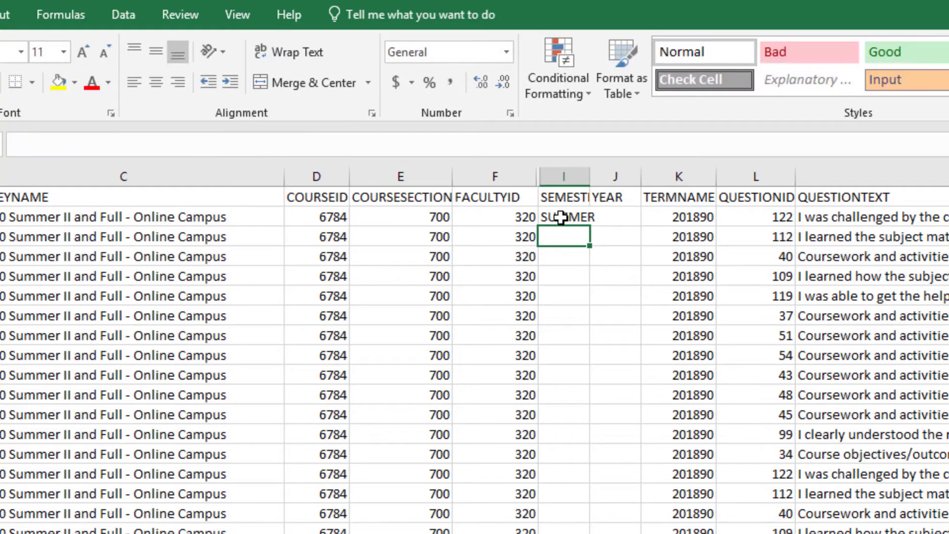
# Fill the I2 formula down the whole SEMESTER column and check the copied formula in I7.
pyautogui.click(564, 218)
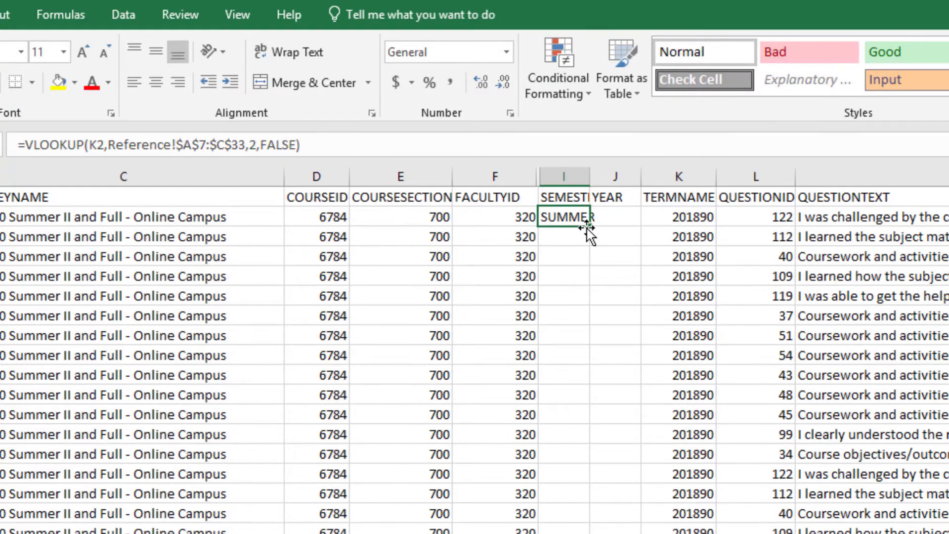
pyautogui.doubleClick(589, 226)
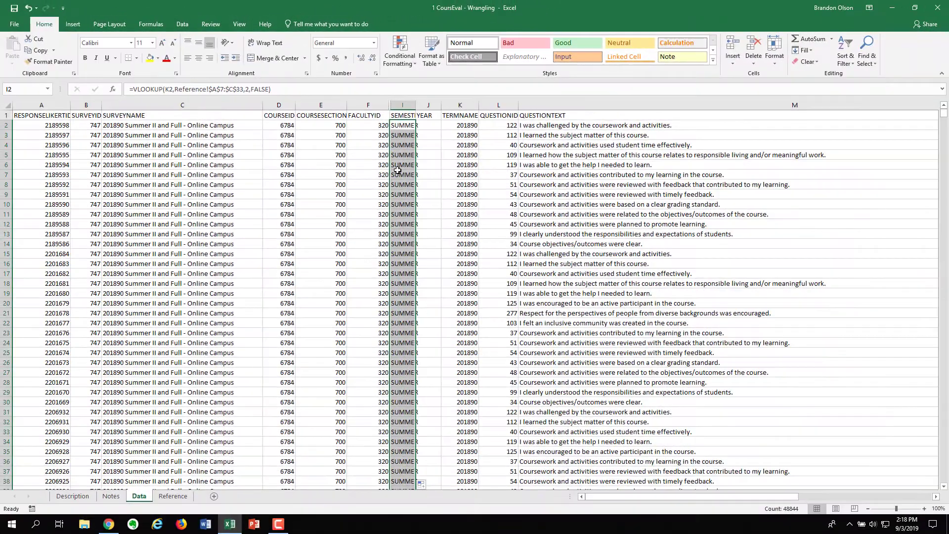
pyautogui.click(546, 316)
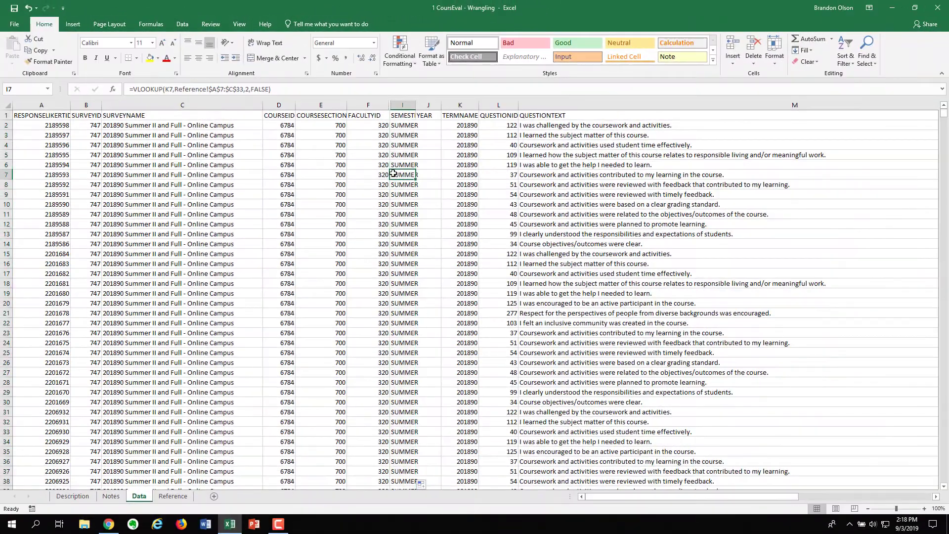
# Check the copied lookup formulas and semester values in the last rows of the SEMESTER column.
pyautogui.hotkey('ctrl', 'Down')
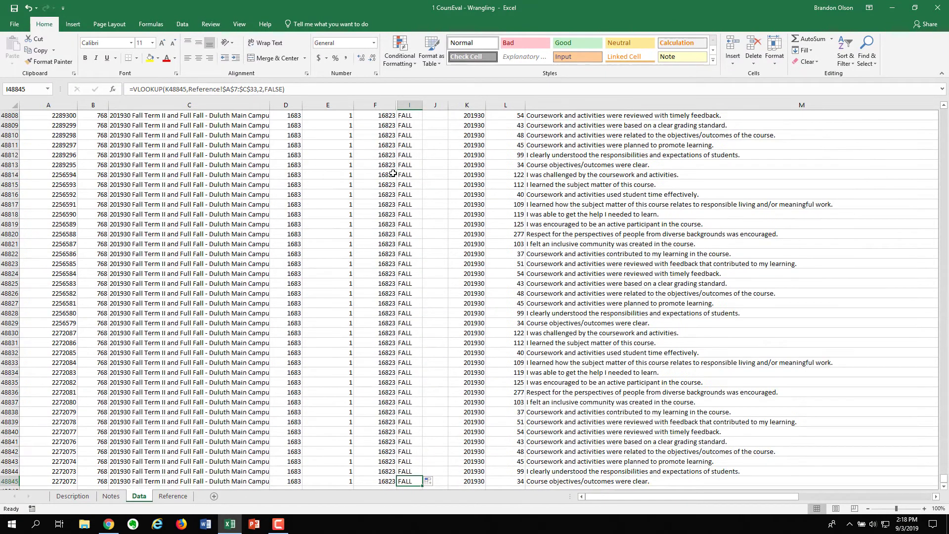
pyautogui.press('Up')
pyautogui.press('Up')
pyautogui.press('Up')
pyautogui.press('Up')
pyautogui.press('Up')
pyautogui.press('Up')
pyautogui.press('Up')
pyautogui.press('Up')
pyautogui.press('Up')
pyautogui.press('Up')
pyautogui.press('Up')
pyautogui.press('Up')
pyautogui.press('Up')
pyautogui.press('Up')
pyautogui.press('Up')
pyautogui.press('Up')
pyautogui.press('Up')
pyautogui.press('Up')
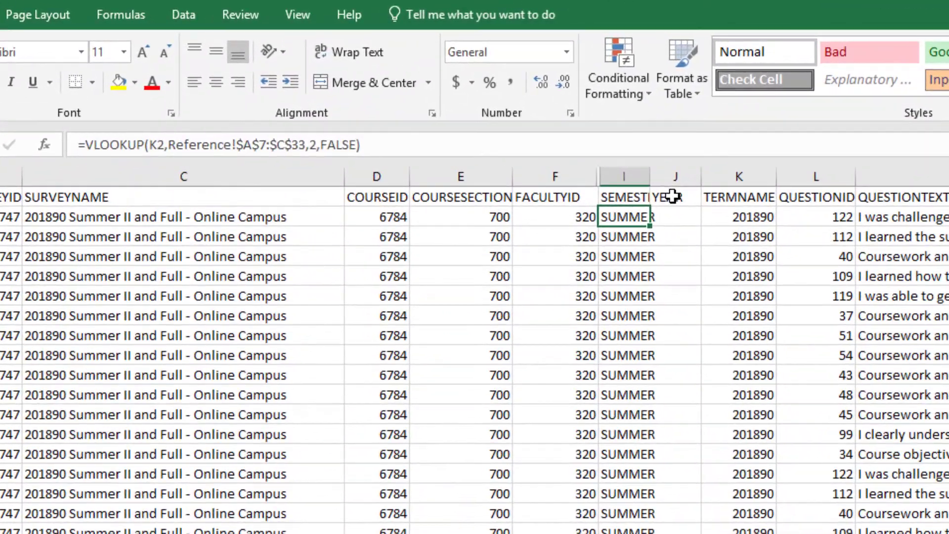
# Start a VLOOKUP formula in J2 under YEAR with K2 as the lookup value.
pyautogui.click(424, 117)
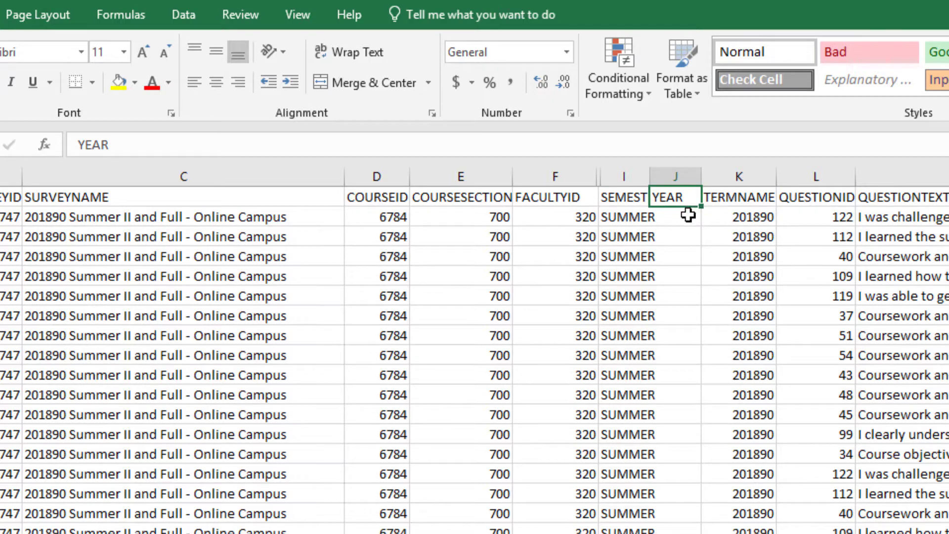
pyautogui.click(668, 225)
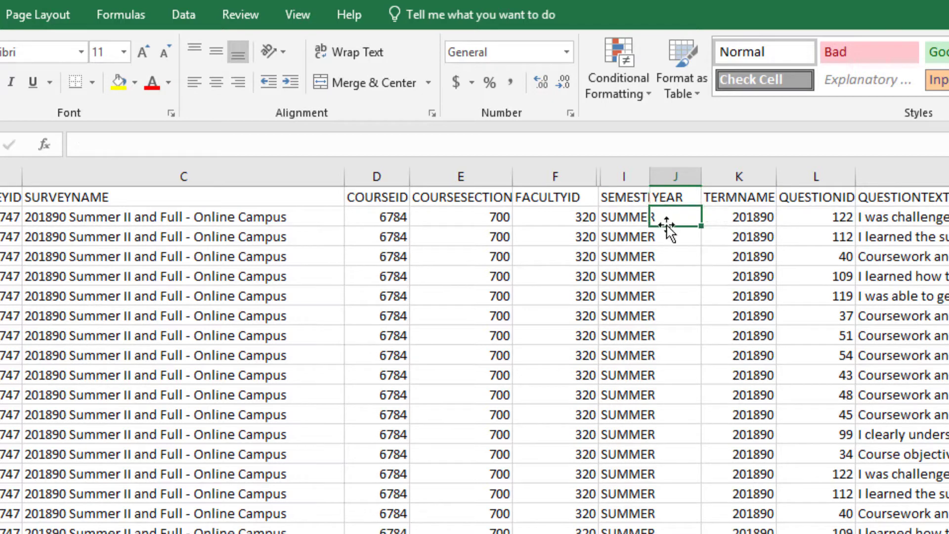
pyautogui.write('=v')
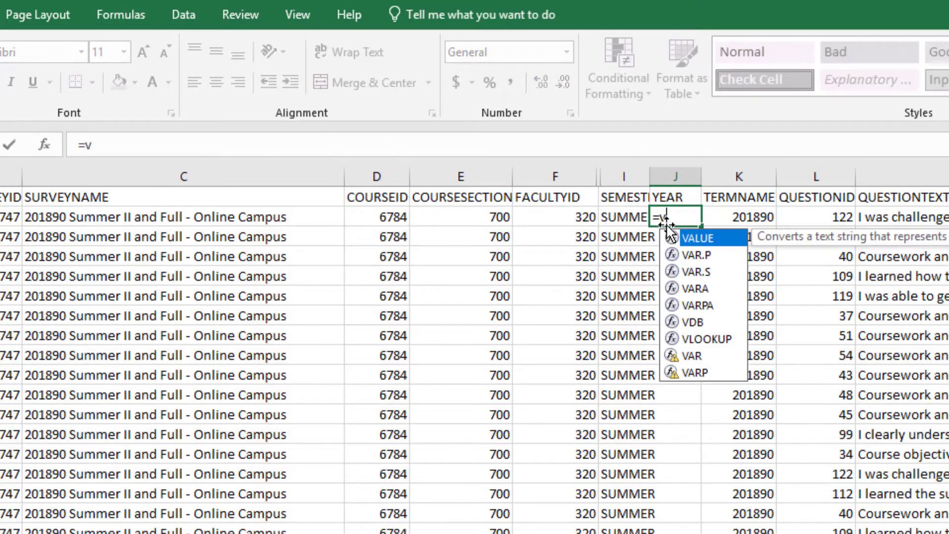
pyautogui.write('lookup(')
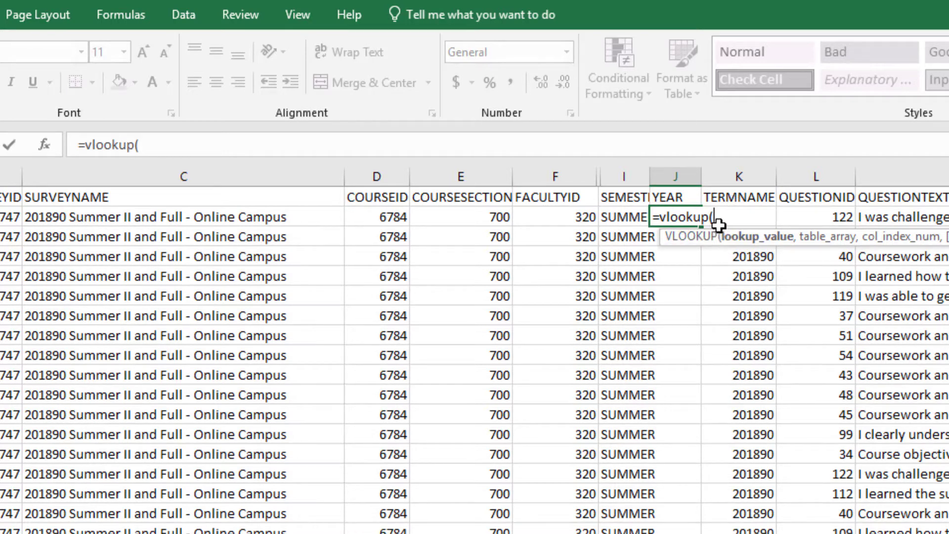
pyautogui.click(736, 197)
pyautogui.click(181, 144)
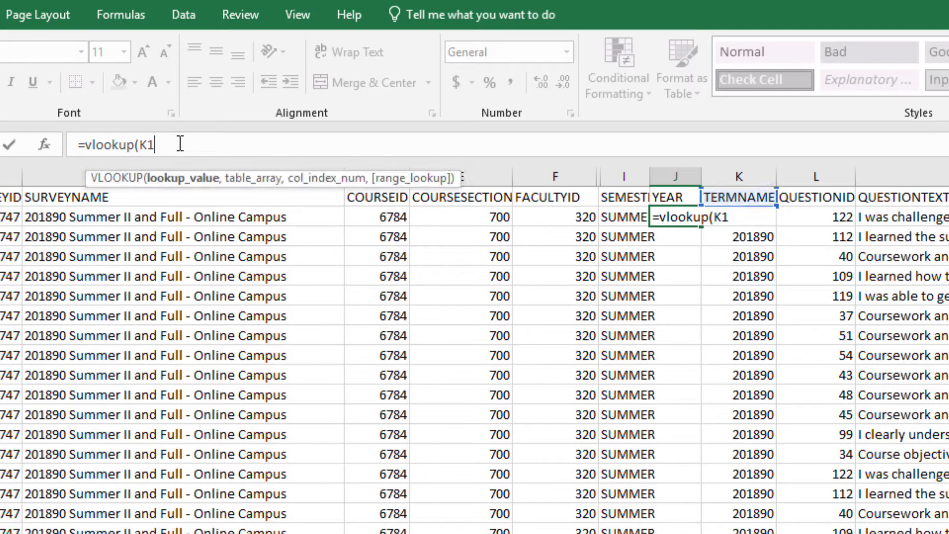
pyautogui.press('BackSpace')
pyautogui.write('2')
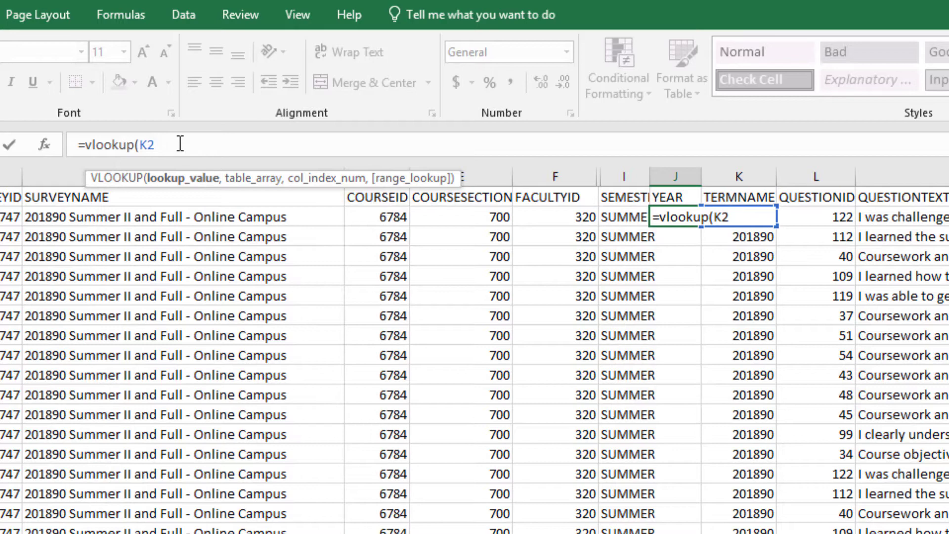
pyautogui.write(',')
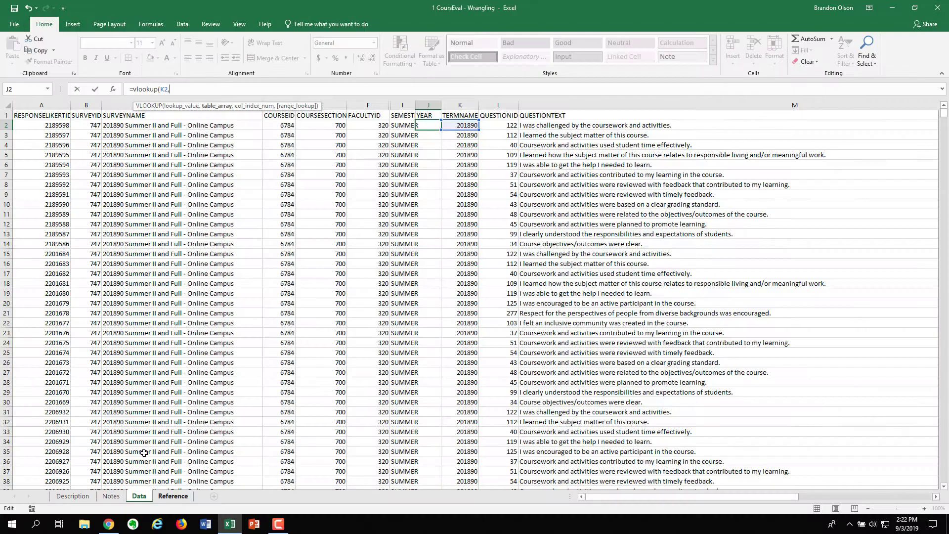
# Complete the J2 VLOOKUP with Reference!A7:C33 as the table, column index 3 and FALSE for an exact match.
pyautogui.click(173, 496)
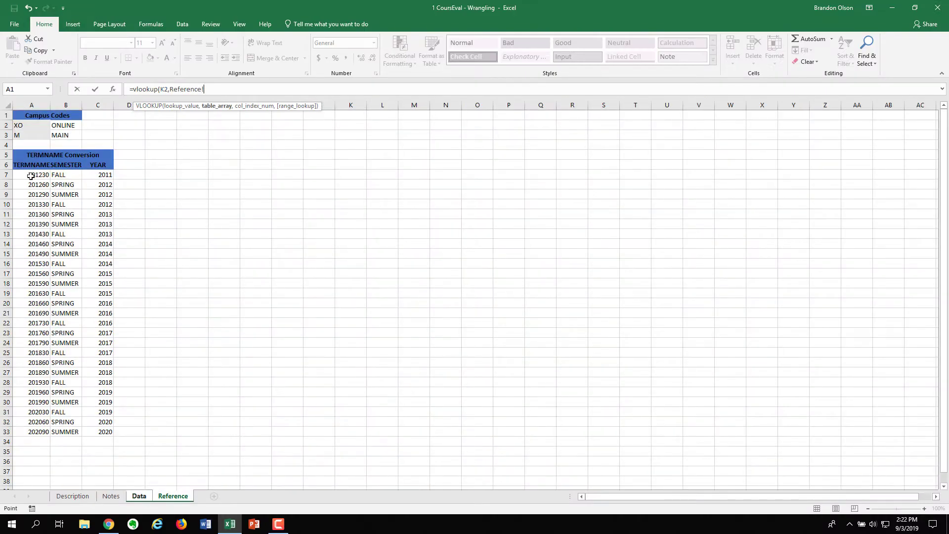
pyautogui.moveTo(30, 176); pyautogui.dragTo(99, 437)
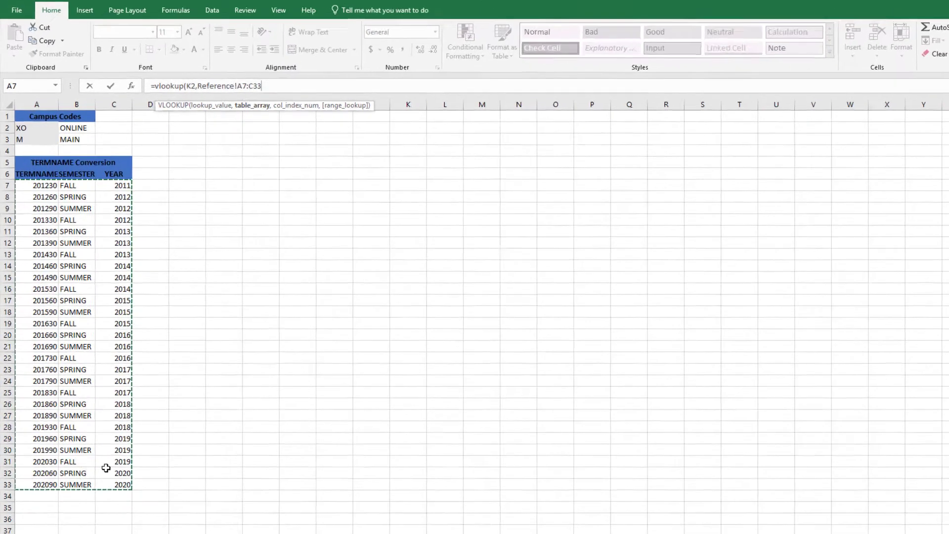
pyautogui.write(',')
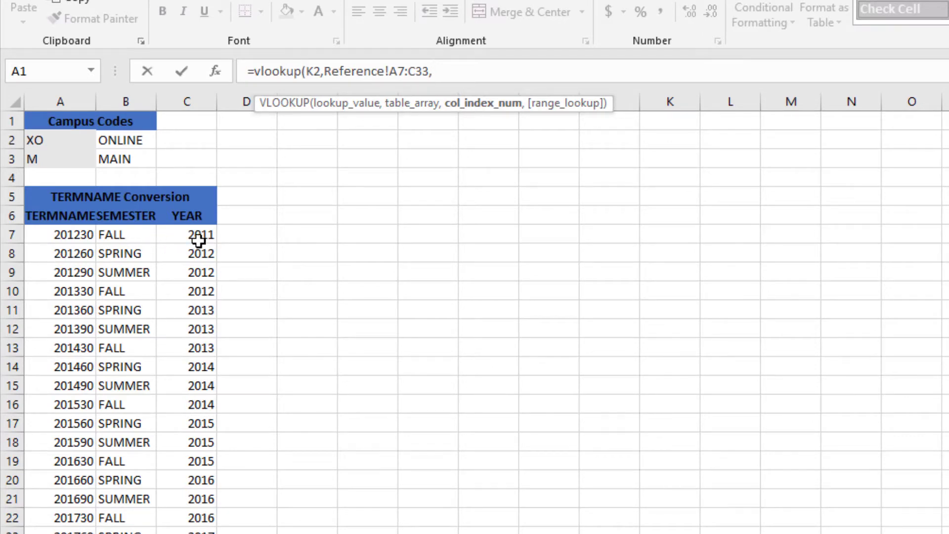
pyautogui.write('3,')
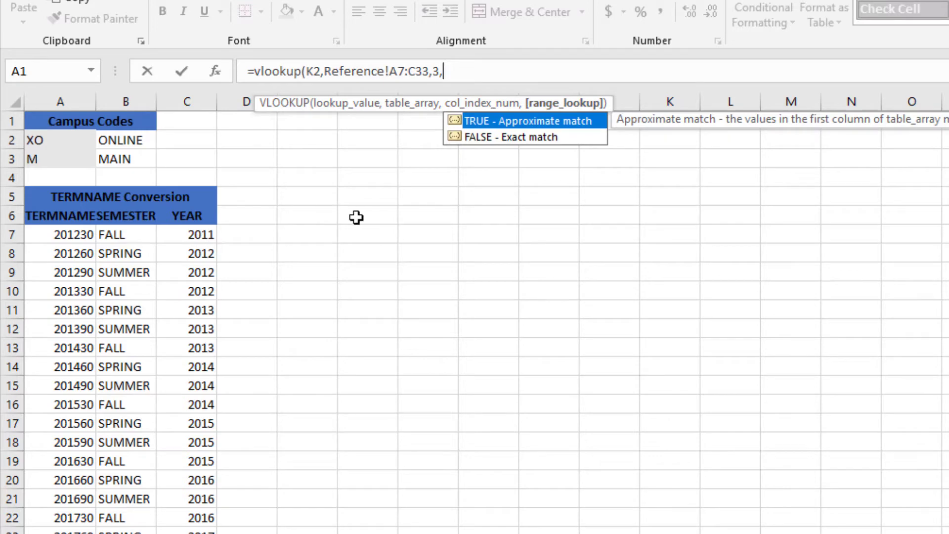
pyautogui.doubleClick(484, 138)
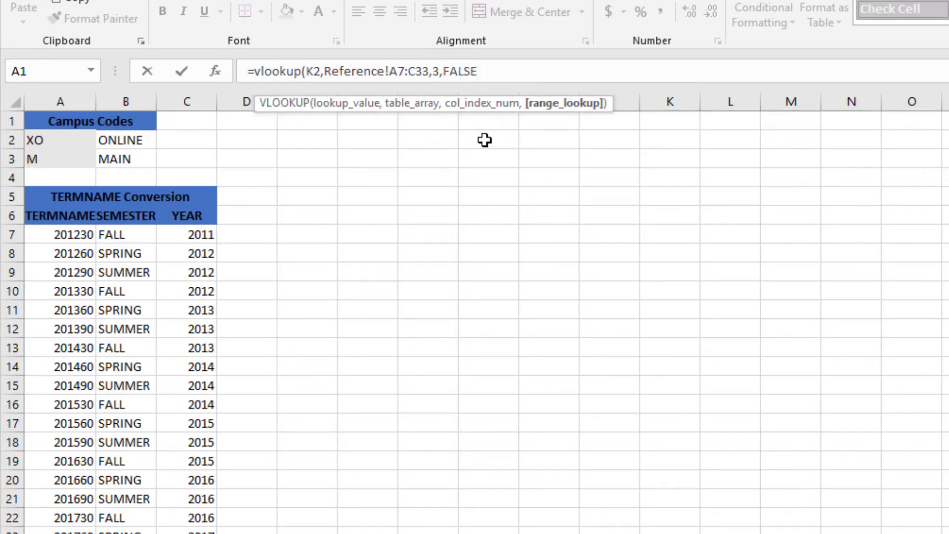
pyautogui.write(')')
pyautogui.press('Return')
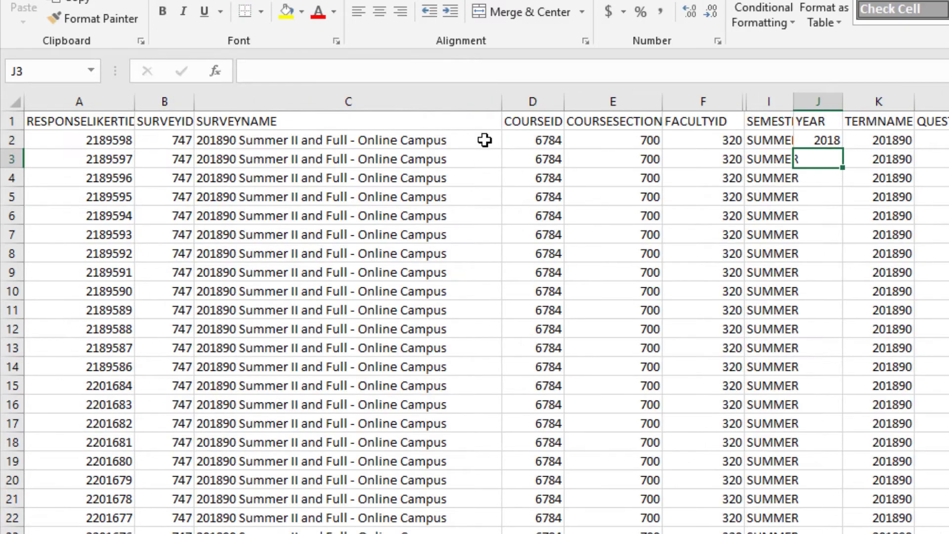
# Make the lookup range in the J2 formula absolute as Reference!$A$7:$C$33.
pyautogui.click(831, 140)
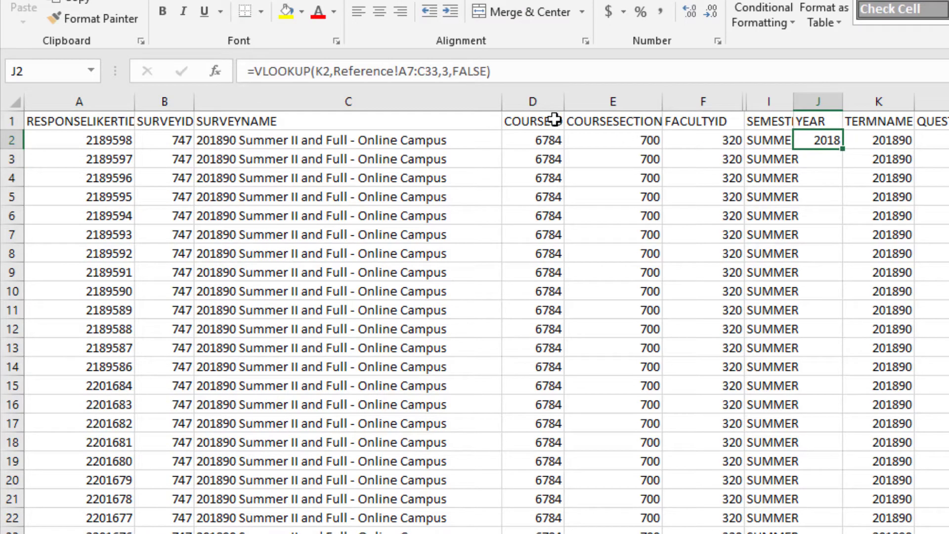
pyautogui.click(399, 71)
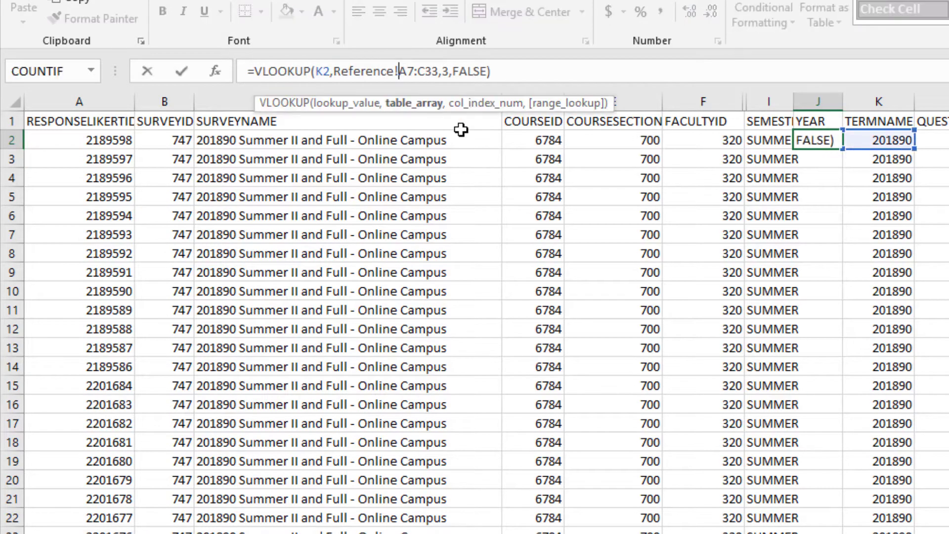
pyautogui.write('$')
pyautogui.press('Right')
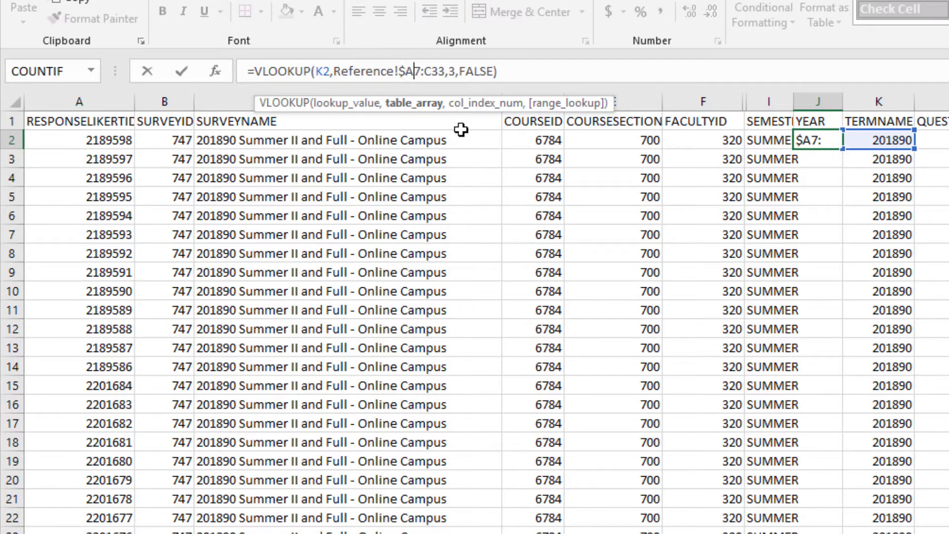
pyautogui.write('$')
pyautogui.press('Right')
pyautogui.press('Right')
pyautogui.write('$')
pyautogui.press('Right')
pyautogui.press('Right')
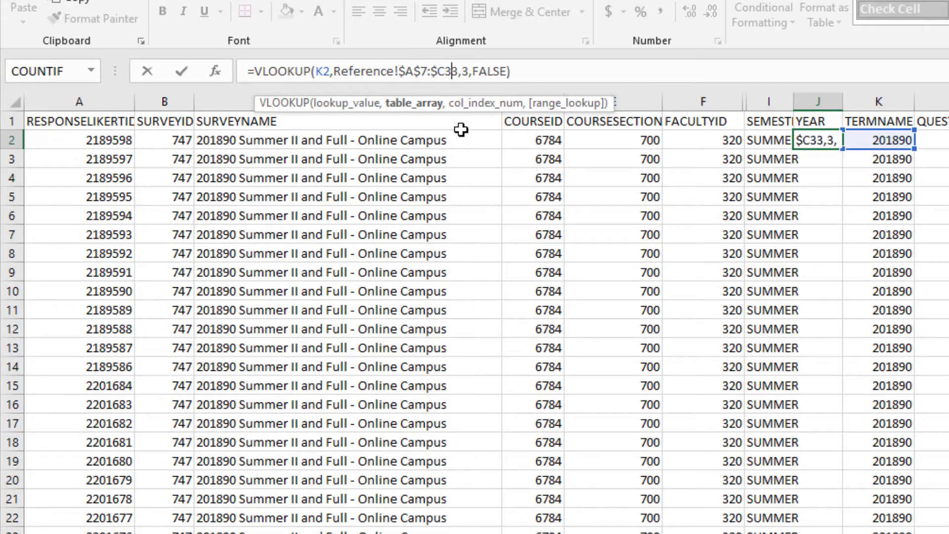
pyautogui.press('Left')
pyautogui.write('$')
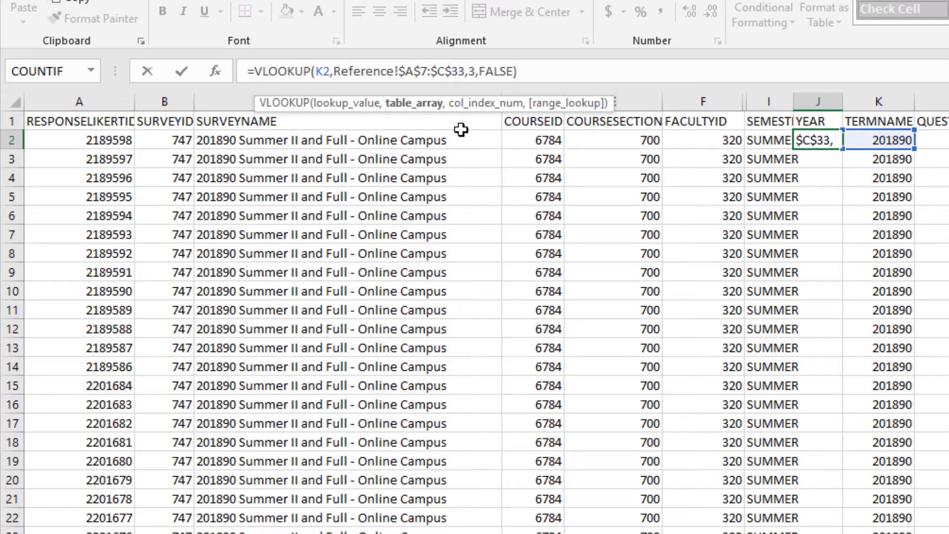
pyautogui.press('Return')
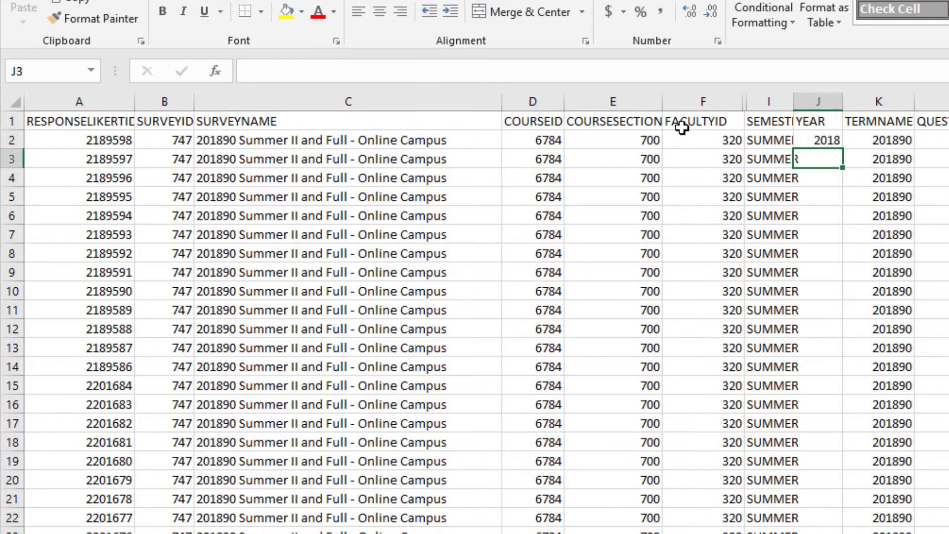
# Fill the J2 formula down the whole YEAR column and check the copied formula in the last row.
pyautogui.click(840, 140)
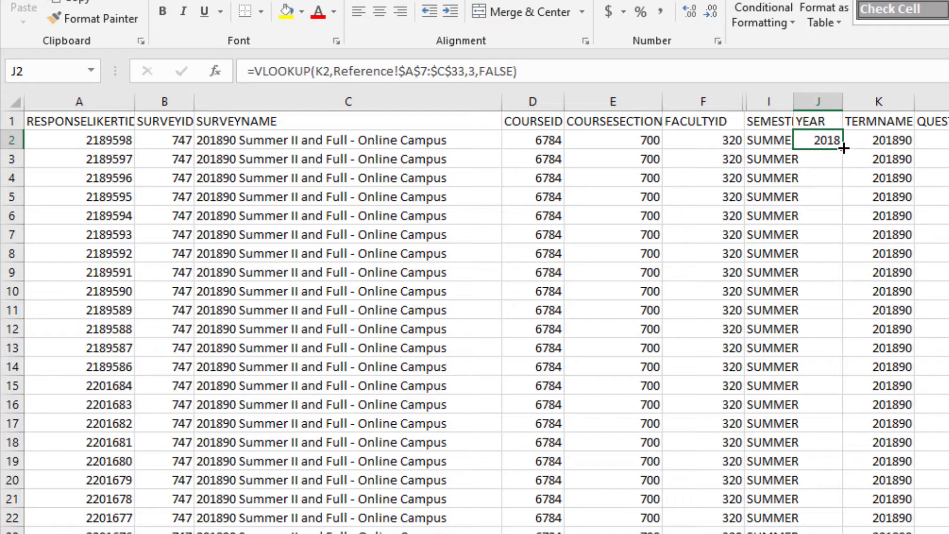
pyautogui.doubleClick(844, 148)
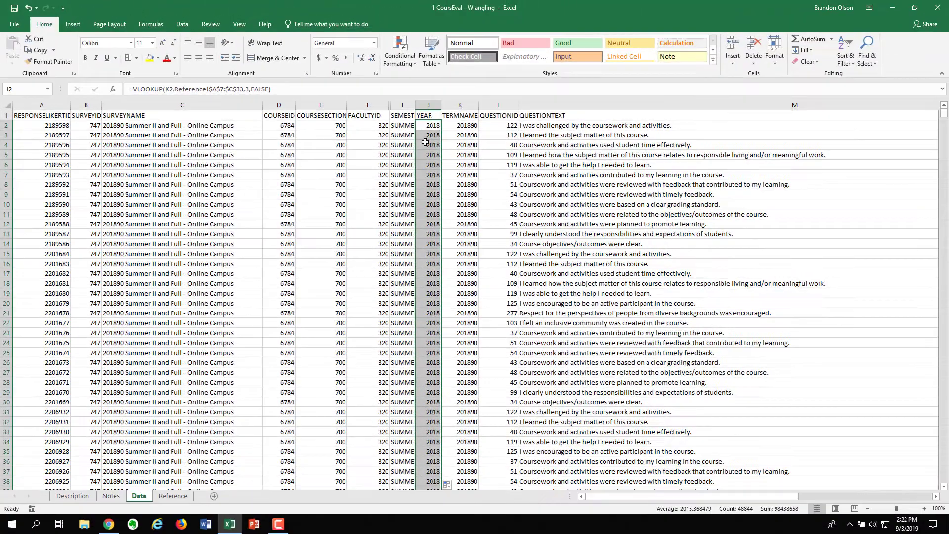
pyautogui.click(805, 177)
pyautogui.hotkey('ctrl', 'Down')
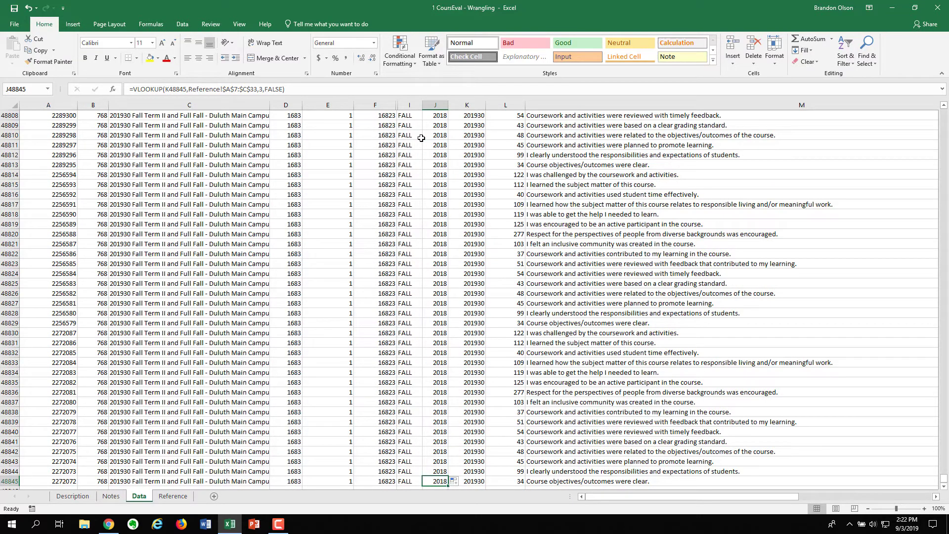
pyautogui.hotkey('ctrl', 'Up')
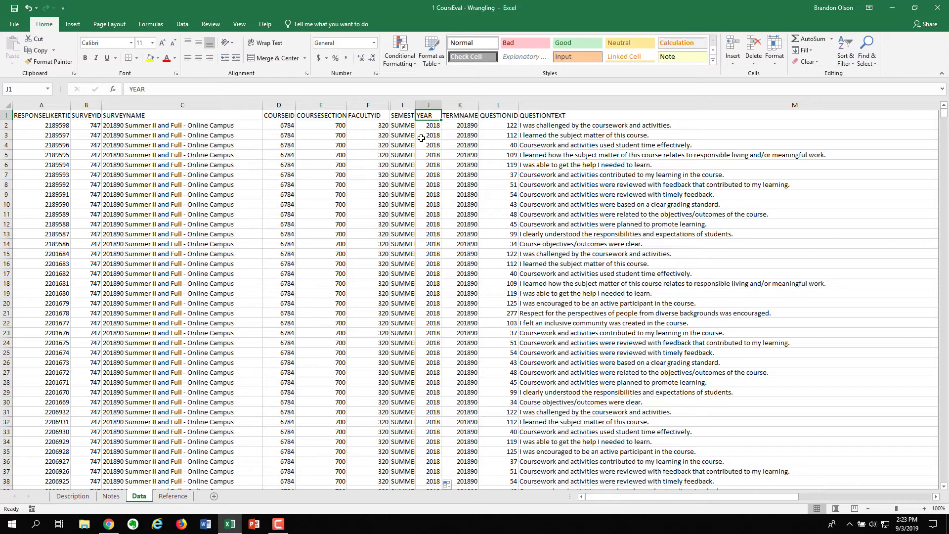
# Replace the SEMESTER lookup formulas from I2 down to the last row with their values.
pyautogui.click(403, 128)
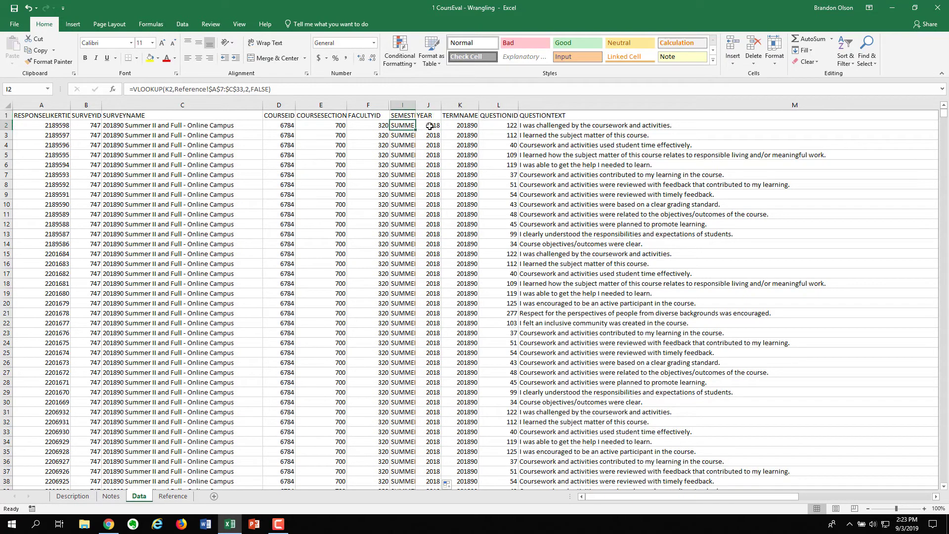
pyautogui.click(430, 126)
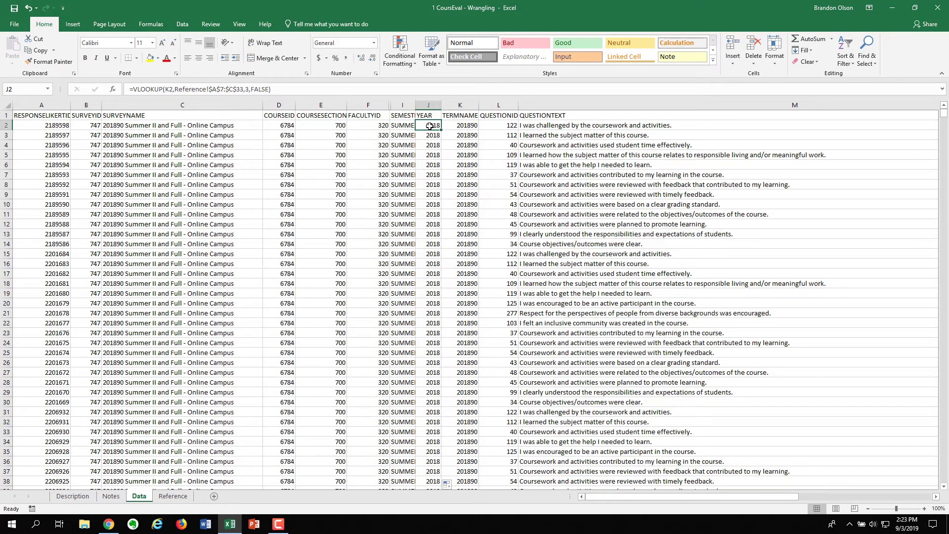
pyautogui.click(403, 127)
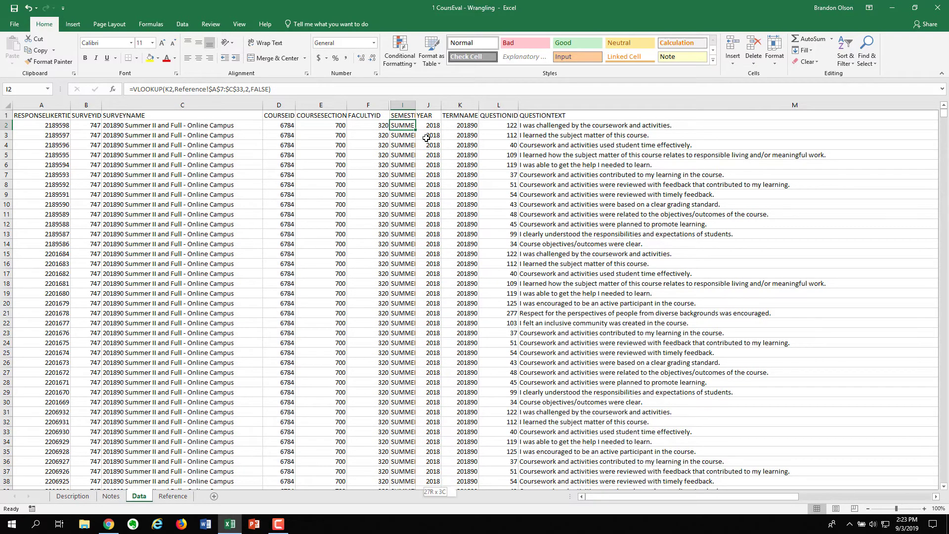
pyautogui.hotkey('ctrl', 'shift', 'Down')
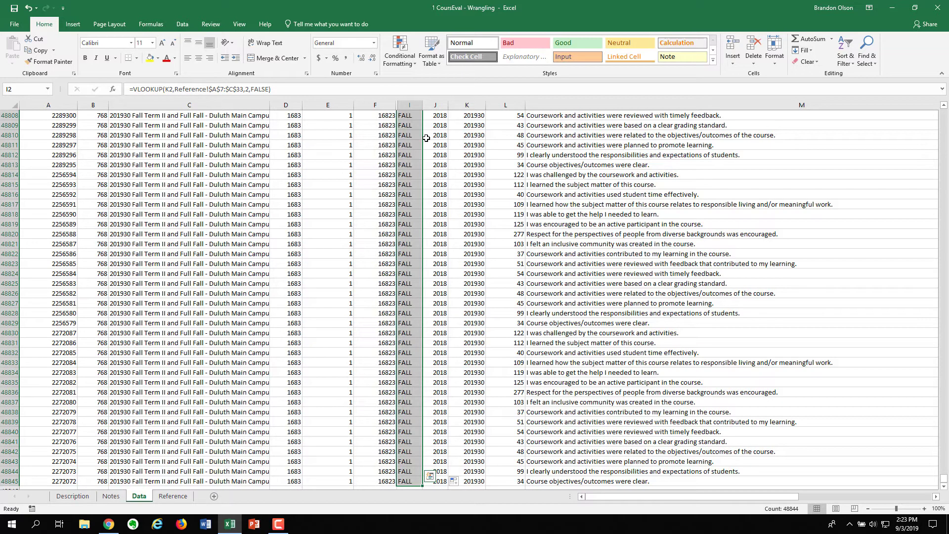
pyautogui.hotkey('ctrl', 'c')
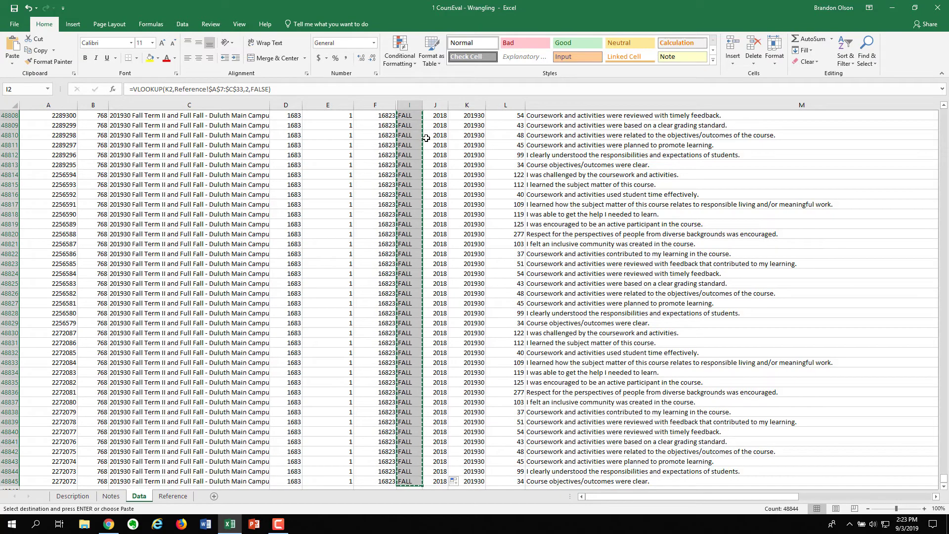
pyautogui.hotkey('ctrl', 'Up')
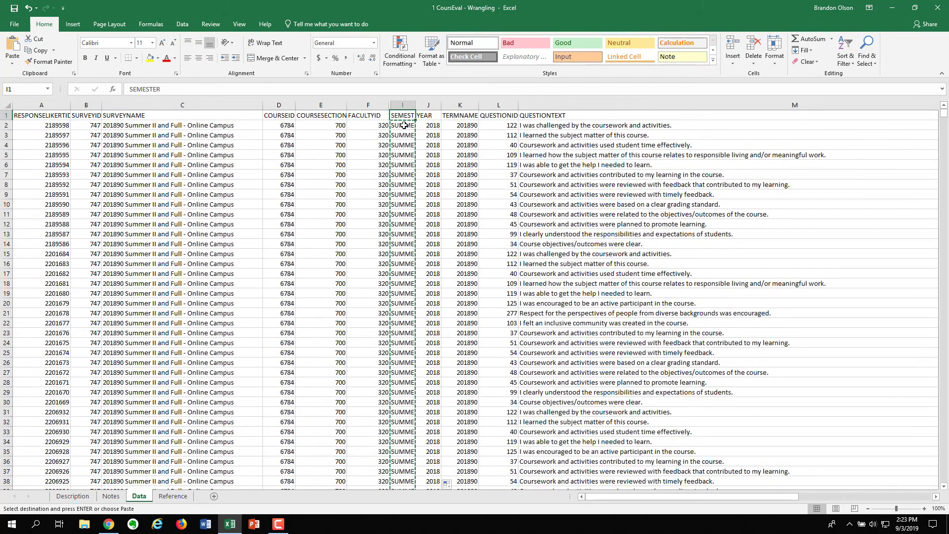
pyautogui.press('Down')
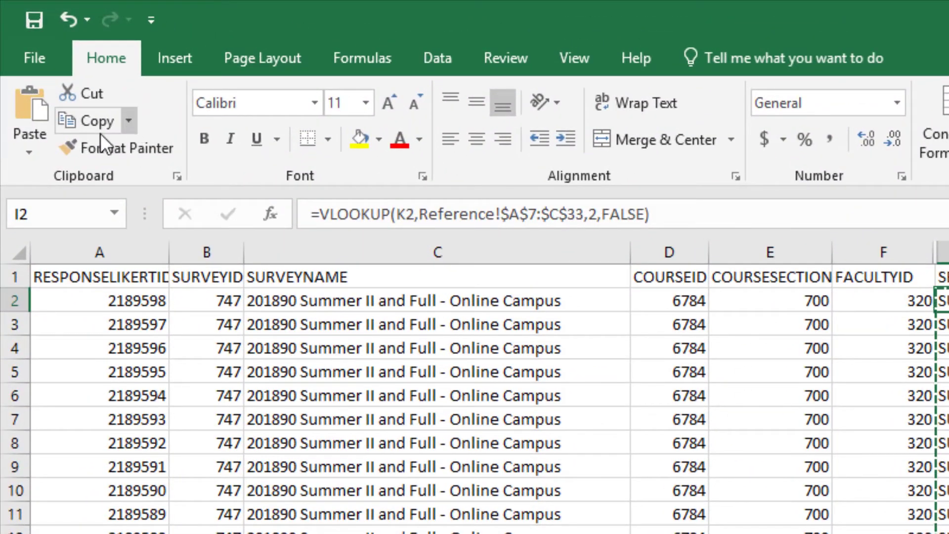
pyautogui.click(21, 156)
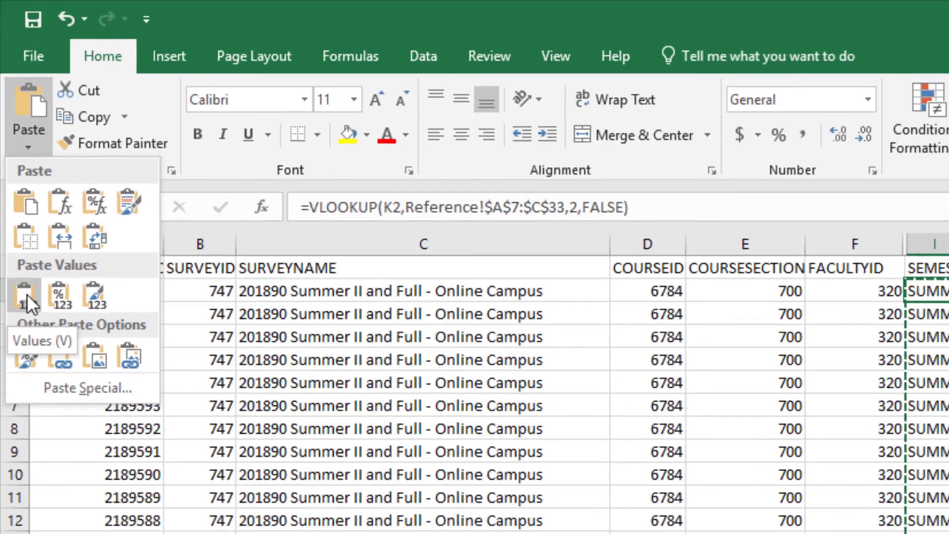
pyautogui.click(27, 304)
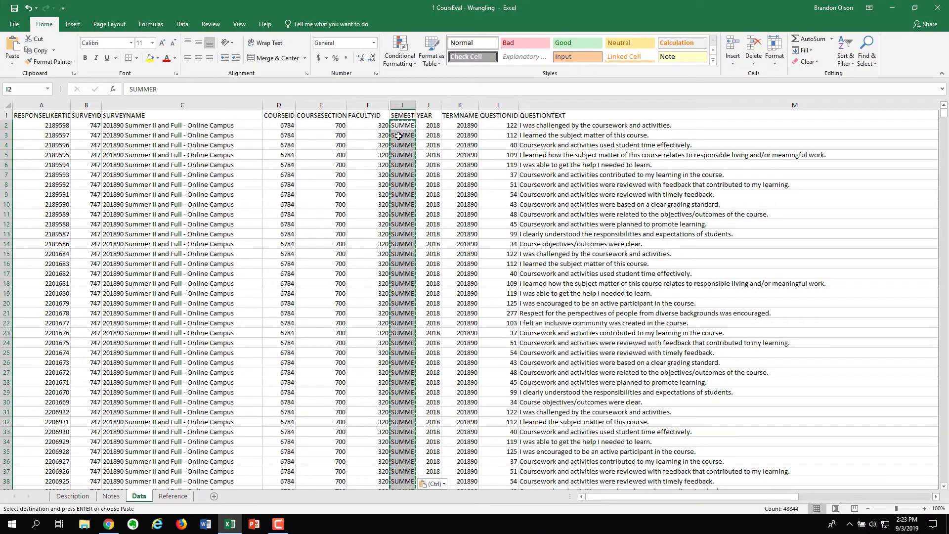
# Inspect the contents of several SEMESTER cells, end copy mode and compare with TERMNAME in K3.
pyautogui.click(399, 127)
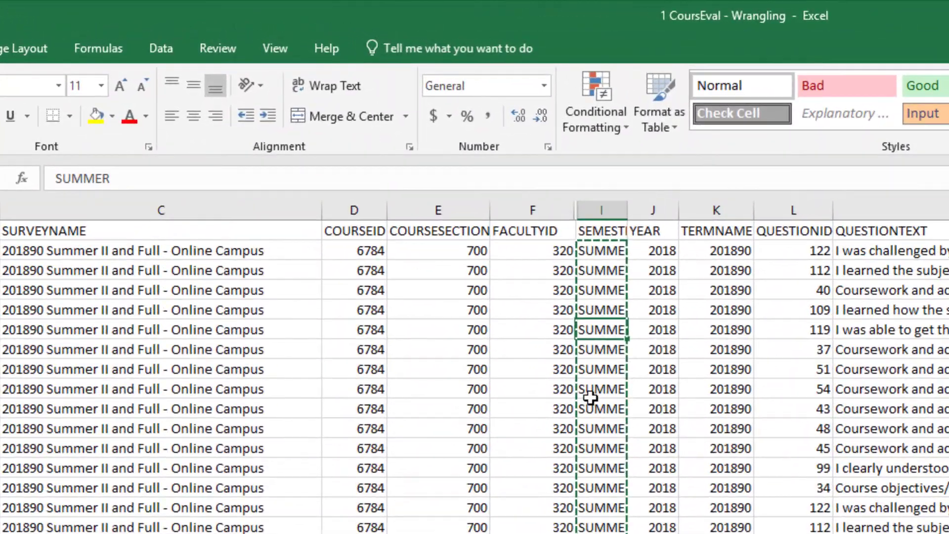
pyautogui.click(502, 307)
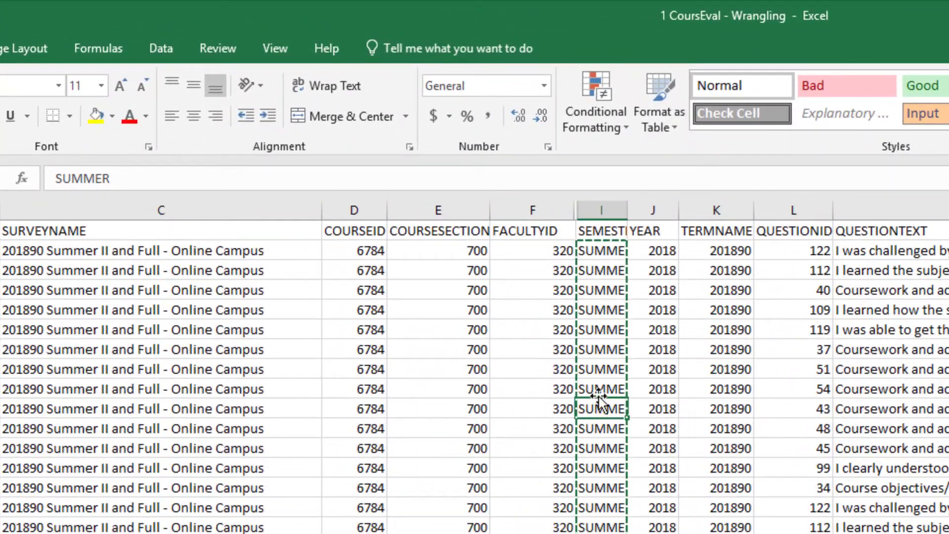
pyautogui.click(603, 252)
pyautogui.press('Escape')
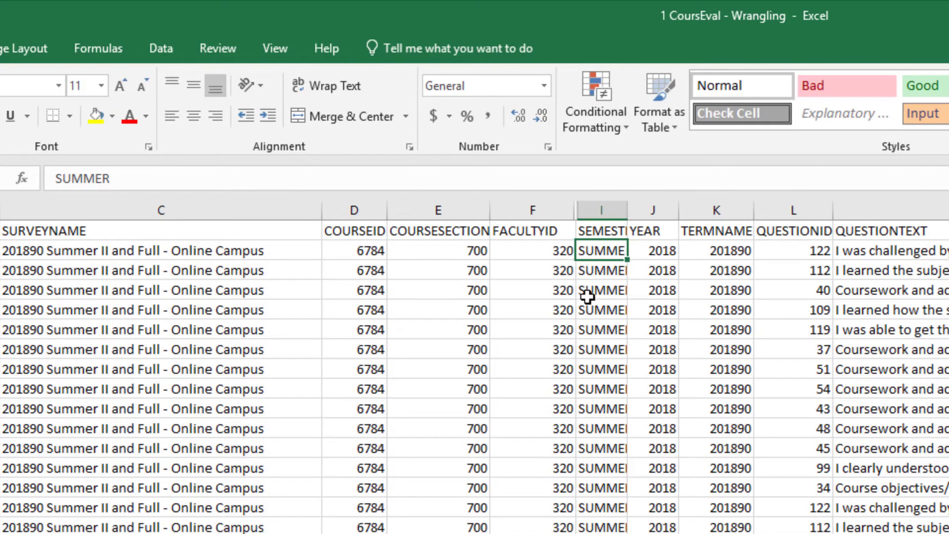
pyautogui.click(729, 269)
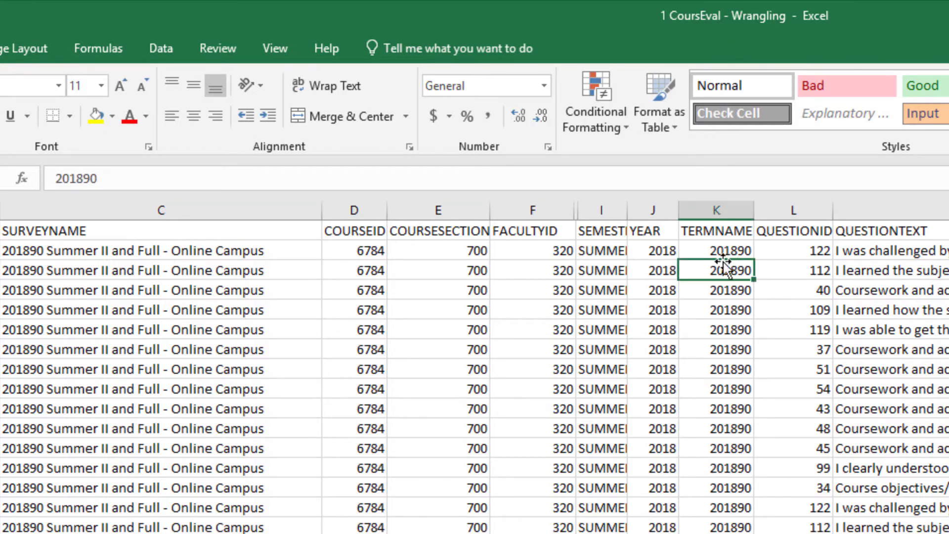
pyautogui.click(605, 256)
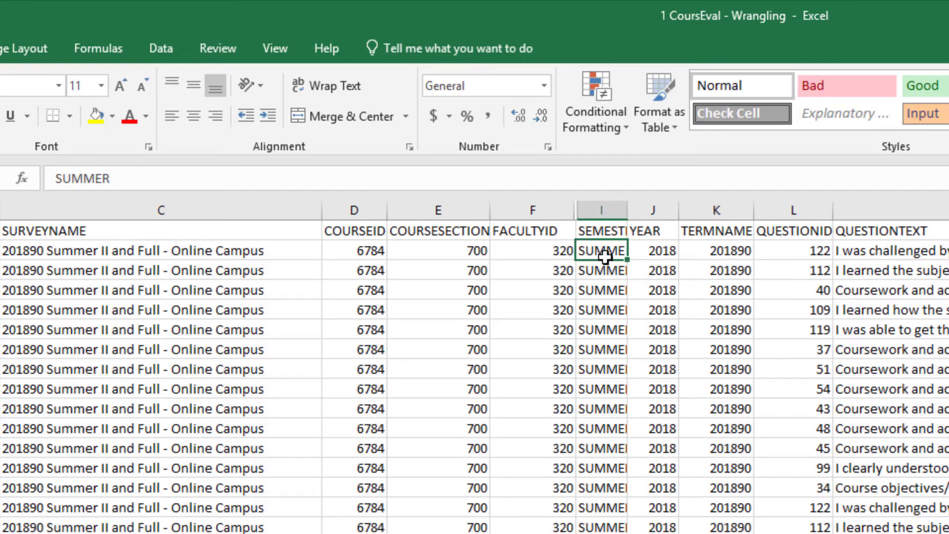
# Replace the YEAR lookup formulas from J2 down to the last row with their values.
pyautogui.click(658, 252)
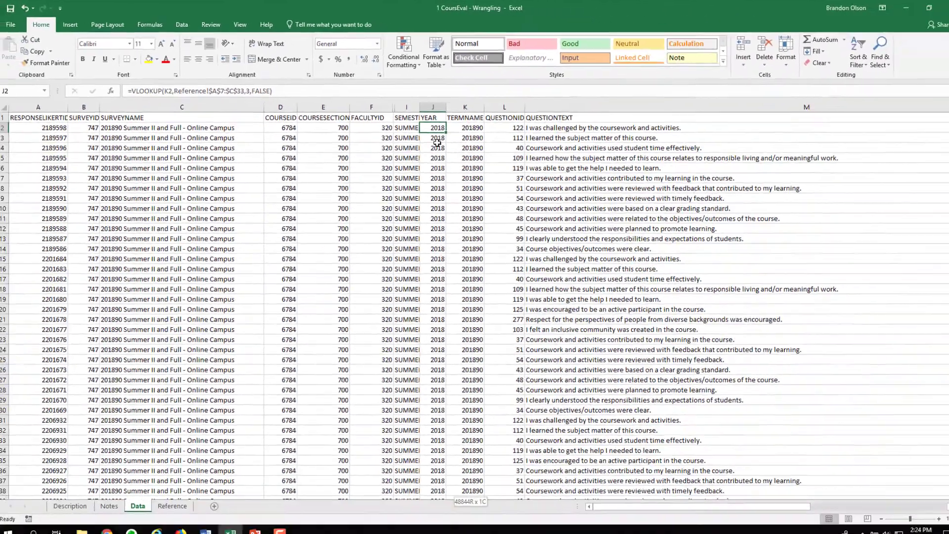
pyautogui.hotkey('ctrl', 'shift', 'Down')
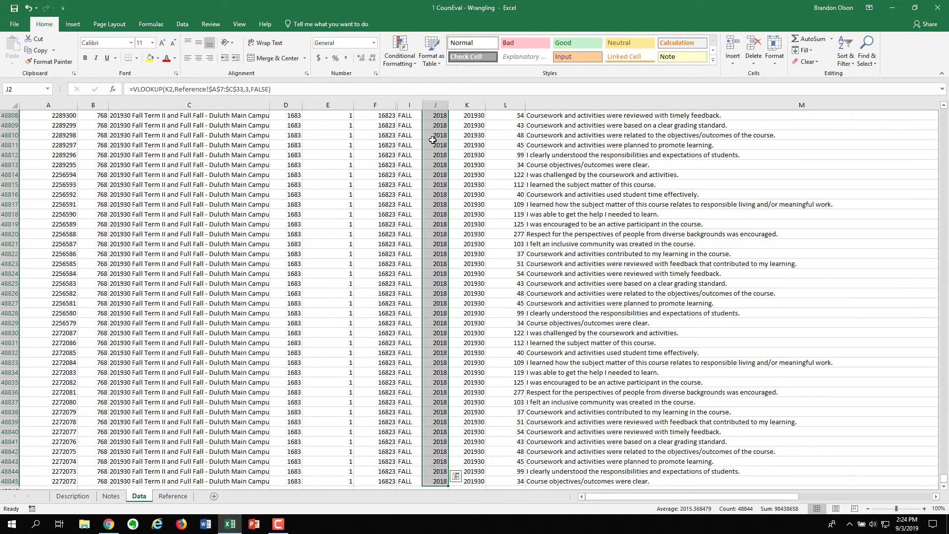
pyautogui.hotkey('ctrl', 'c')
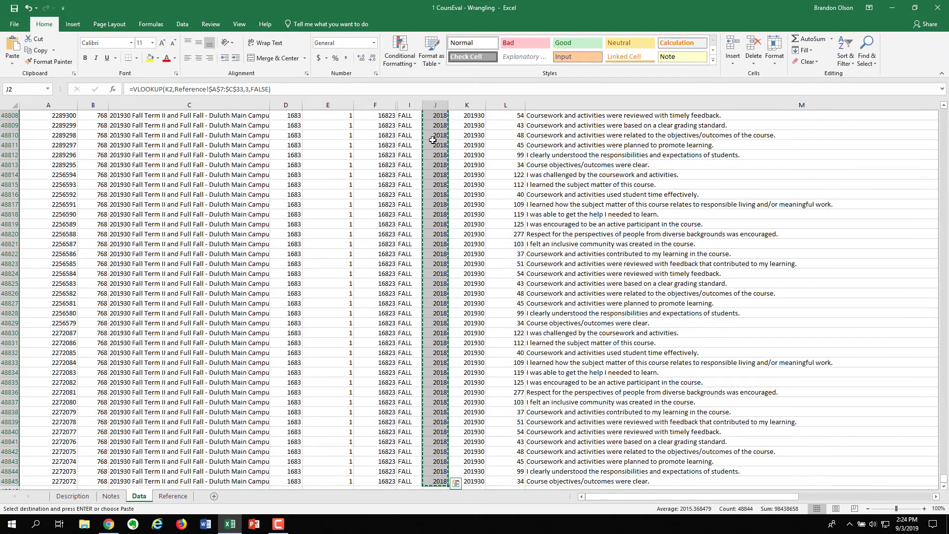
pyautogui.hotkey('ctrl', 'Up')
pyautogui.click(435, 125)
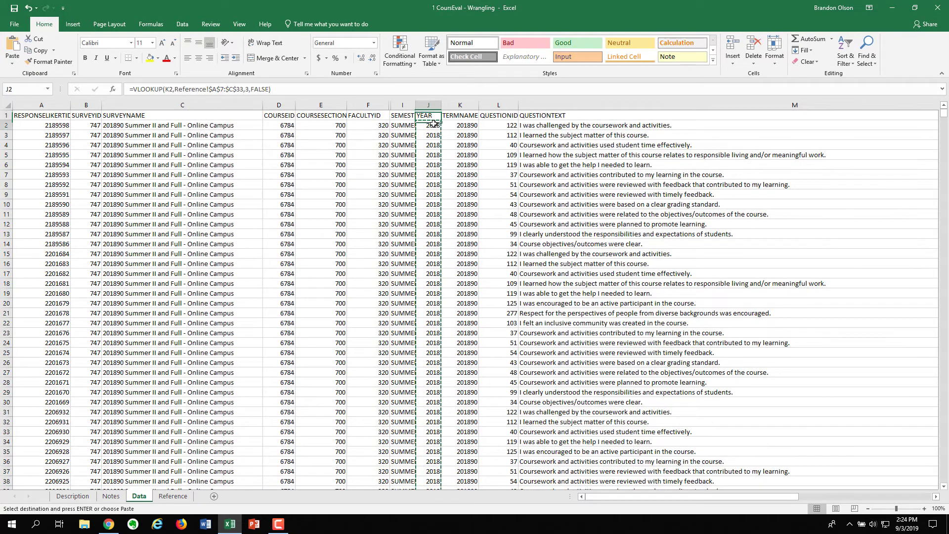
pyautogui.click(10, 63)
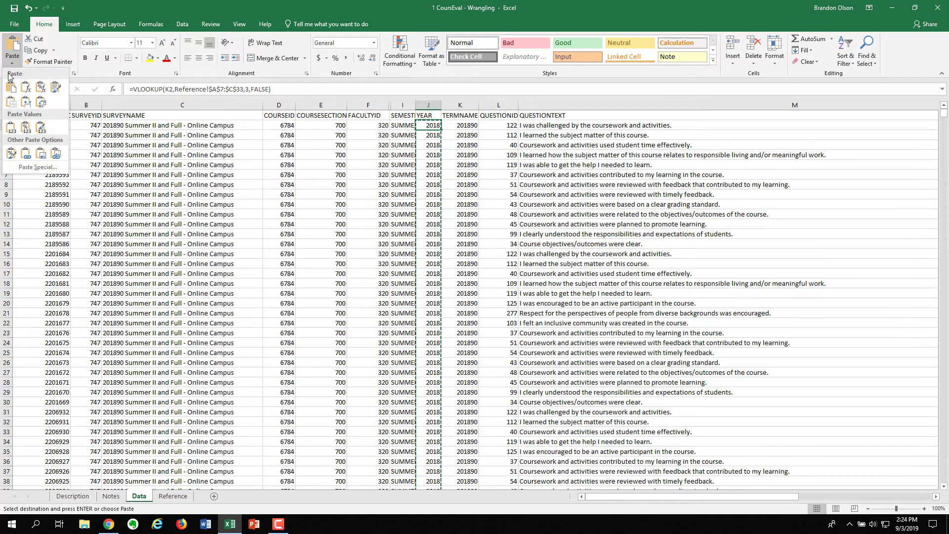
pyautogui.click(11, 129)
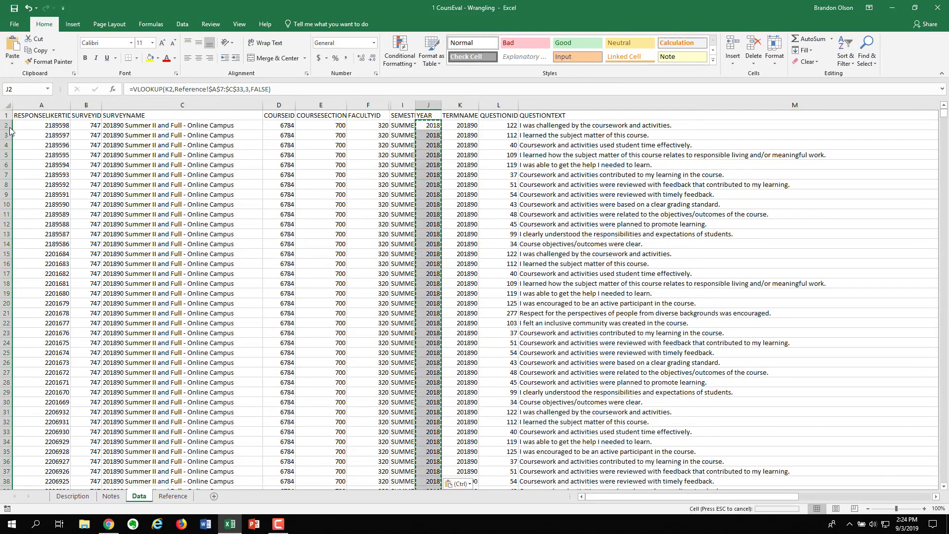
# Check the contents of several YEAR cells, including J5 and J21, for plain values instead of formulas.
pyautogui.click(428, 155)
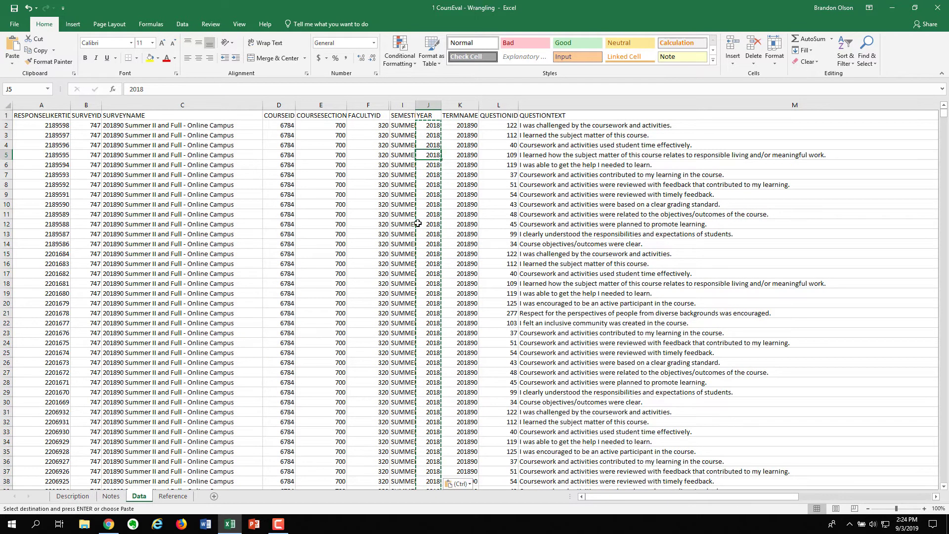
pyautogui.click(419, 224)
pyautogui.click(425, 263)
pyautogui.click(427, 313)
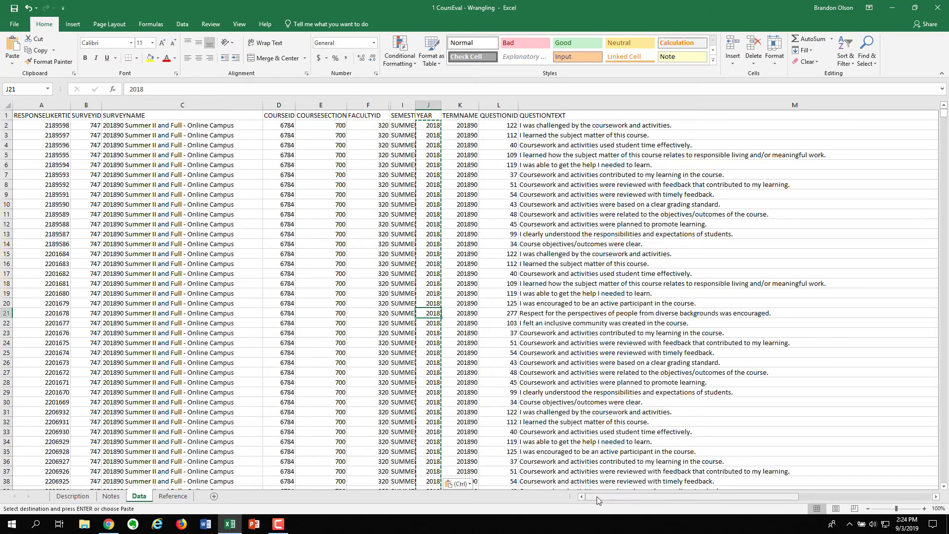
# Replace the CAMPUS lookup formulas from R2 down to the last row with their values.
pyautogui.moveTo(597, 495); pyautogui.dragTo(726, 496)
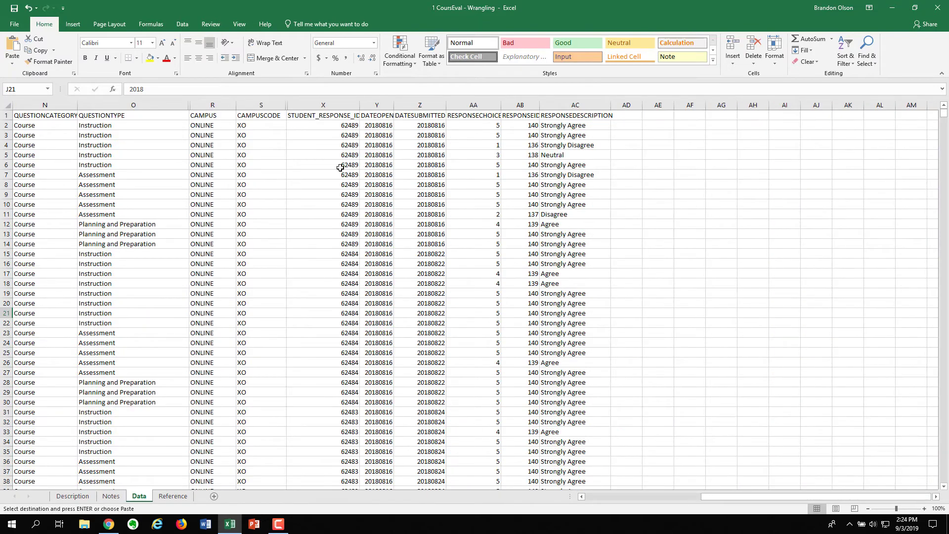
pyautogui.click(260, 116)
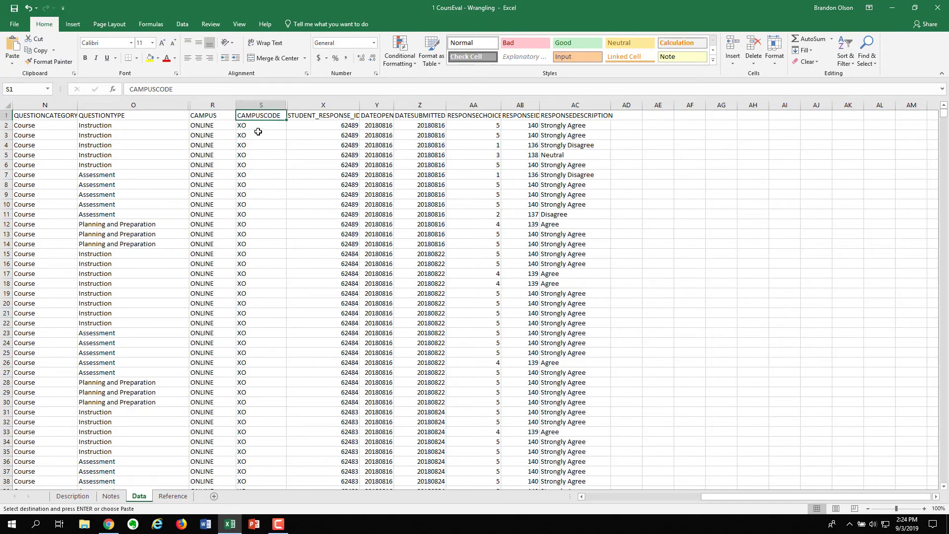
pyautogui.click(258, 127)
pyautogui.click(224, 126)
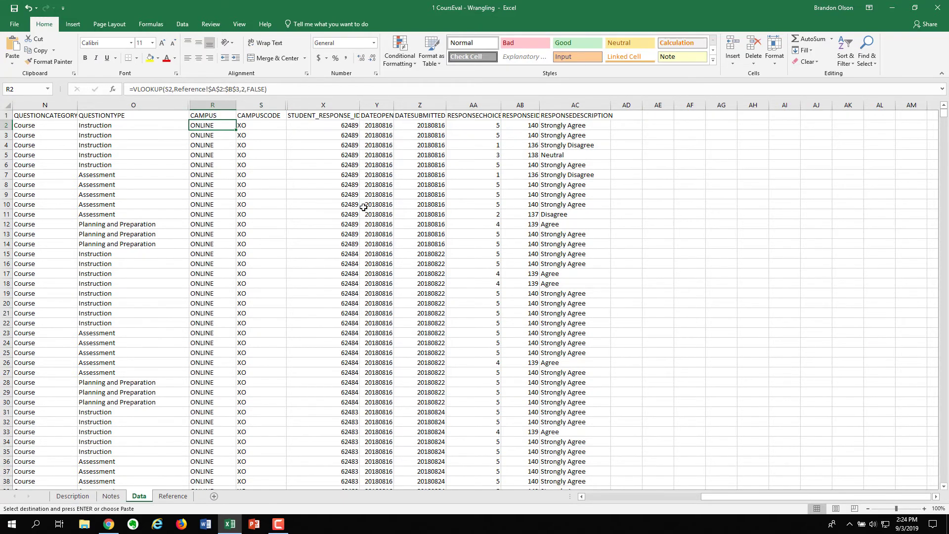
pyautogui.hotkey('ctrl', 'shift', 'Down')
pyautogui.hotkey('ctrl', 'v')
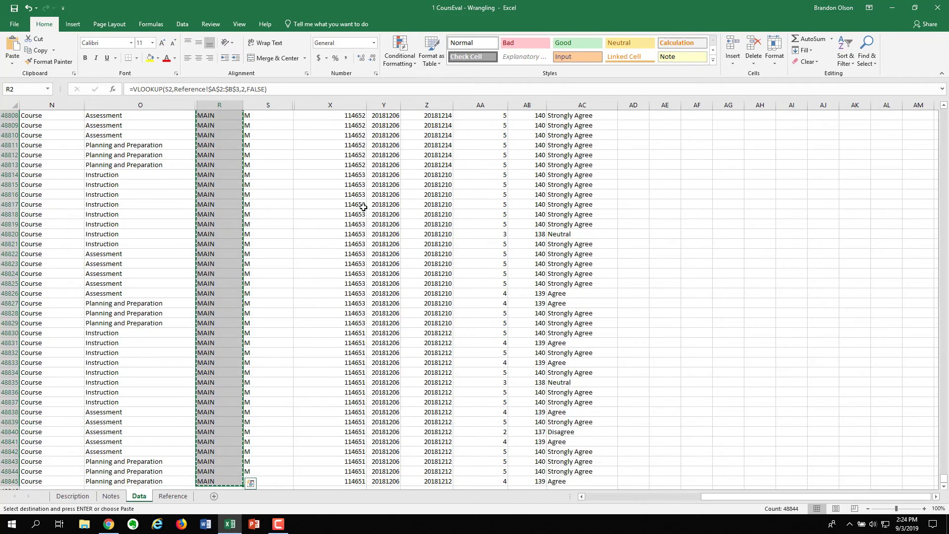
pyautogui.hotkey('ctrl', 'Up')
pyautogui.press('Down')
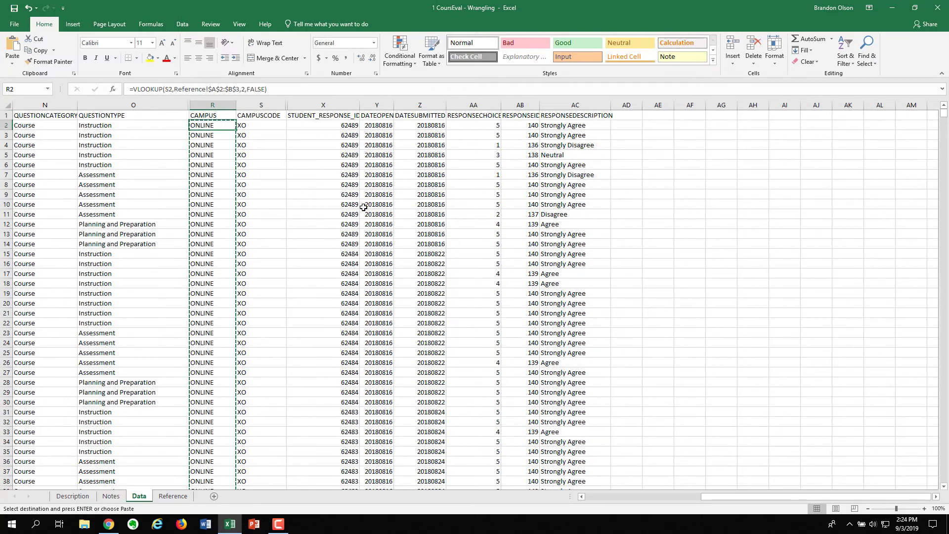
pyautogui.click(12, 62)
pyautogui.click(14, 127)
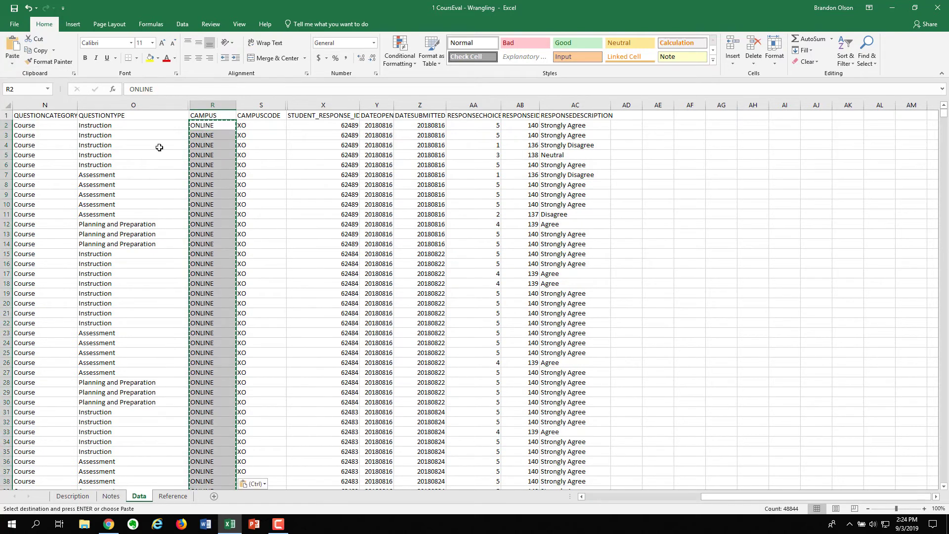
# Check the CAMPUS value in R3, end copy mode and return to cell A1 of the Data sheet.
pyautogui.press('Down')
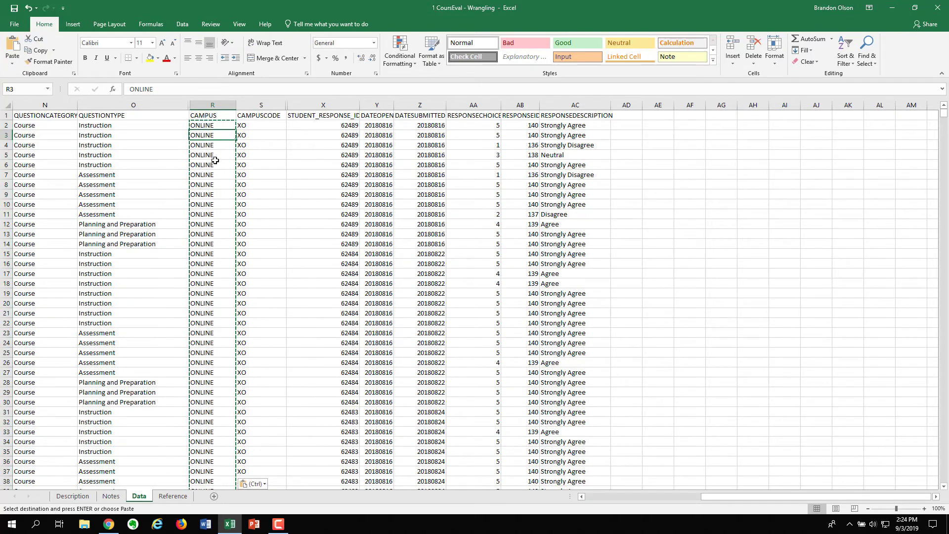
pyautogui.press('Escape')
pyautogui.press('Left')
pyautogui.press('Left')
pyautogui.hotkey('ctrl', 'Left')
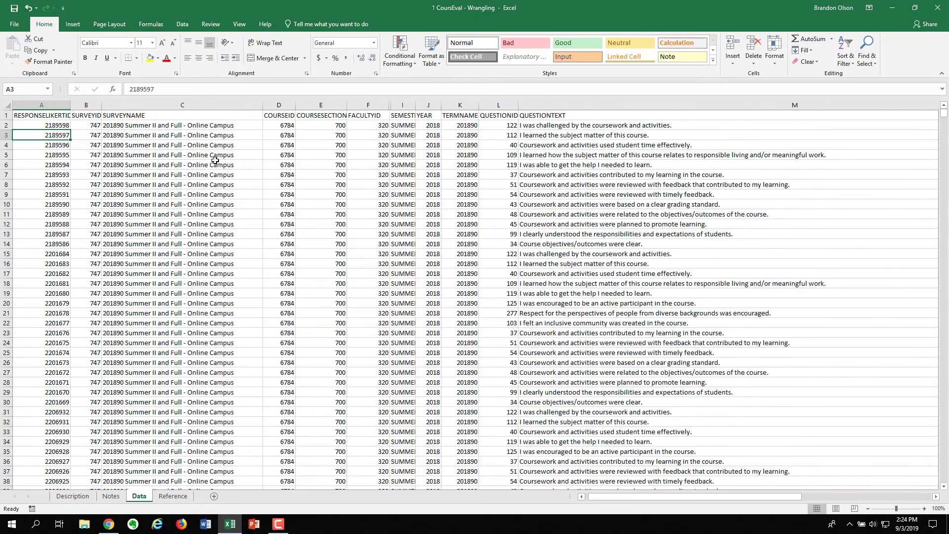
pyautogui.hotkey('ctrl', 'Up')
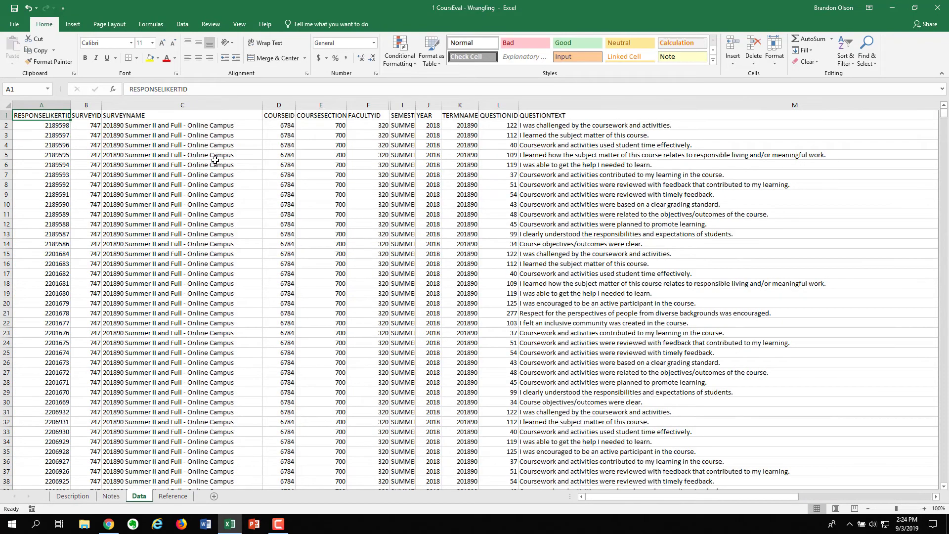